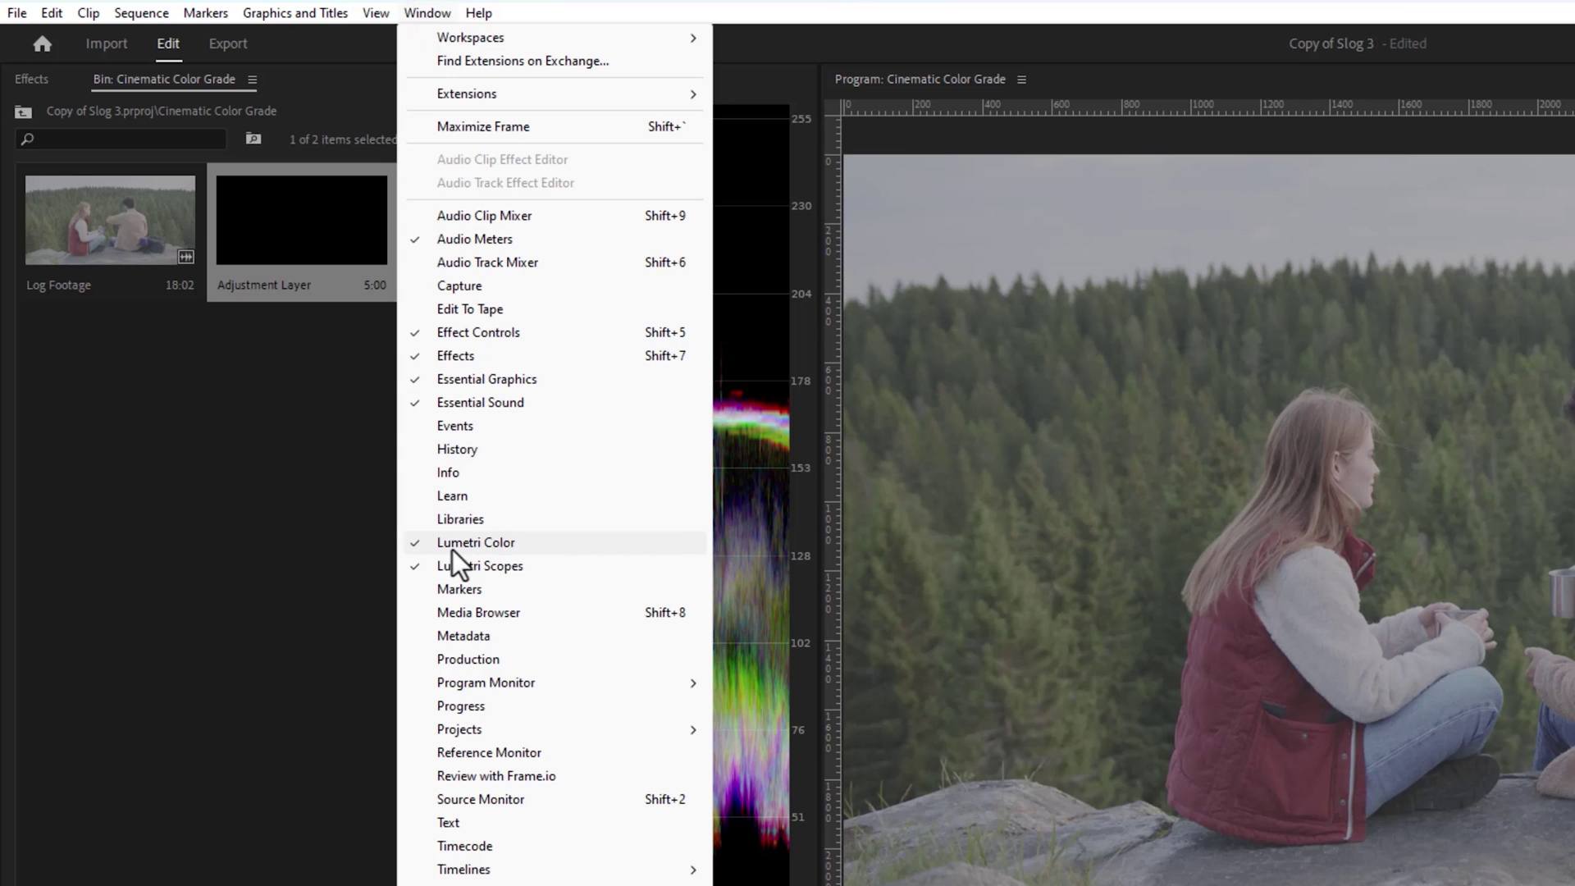
Step: Load the LUT 3_SGamut3CineSLog3_To_SLog2-709.cube as the creative Lumetri look on the adjustment layer
left_click(564, 574)
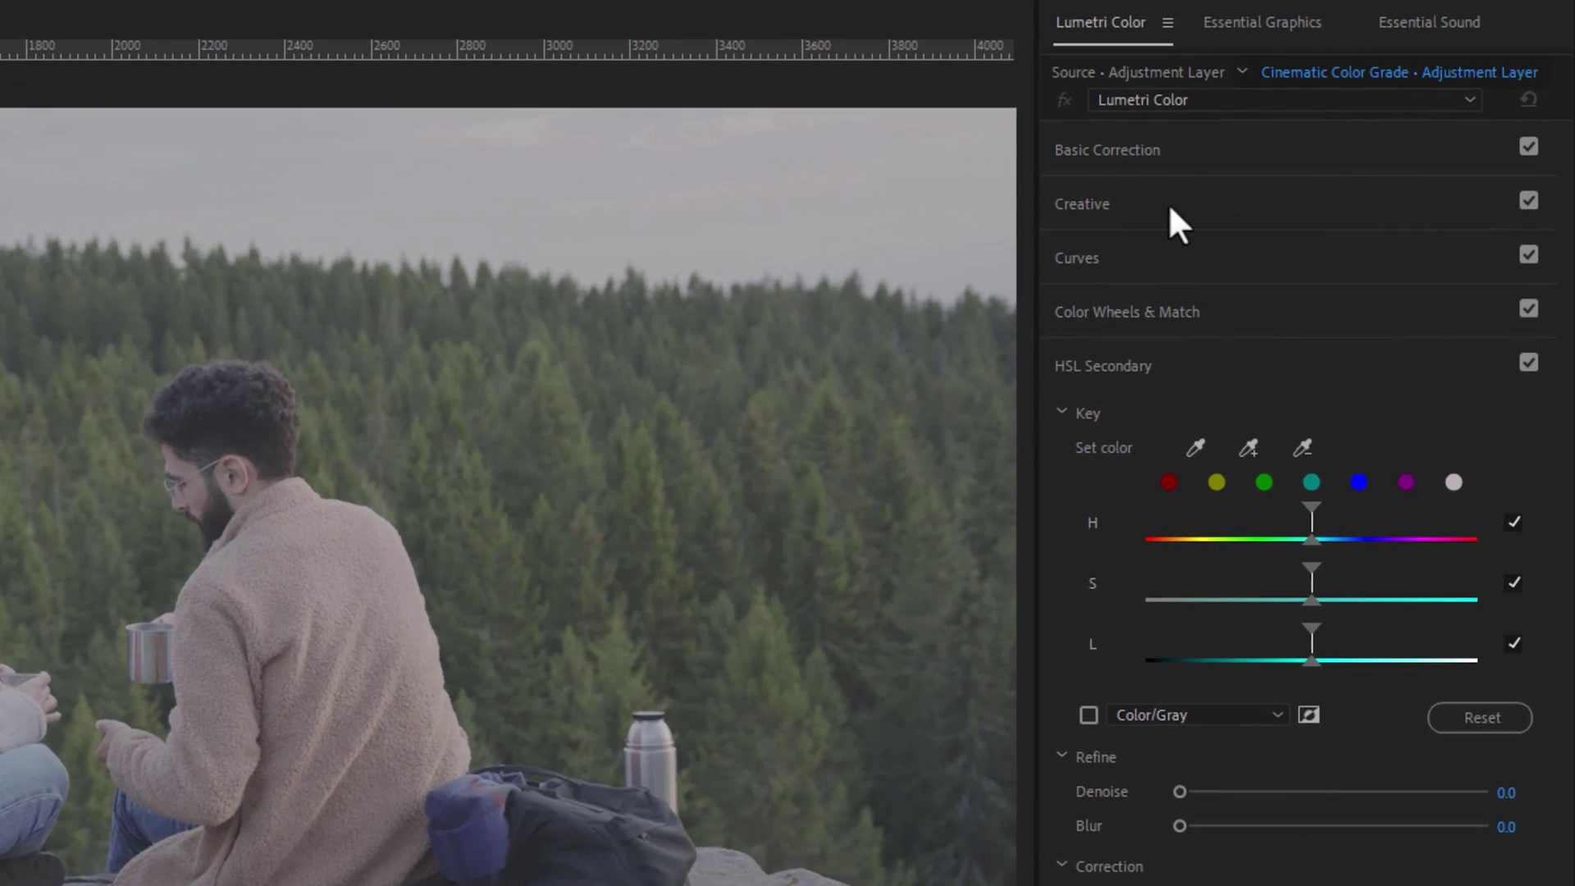
left_click(1170, 210)
left_click(1200, 245)
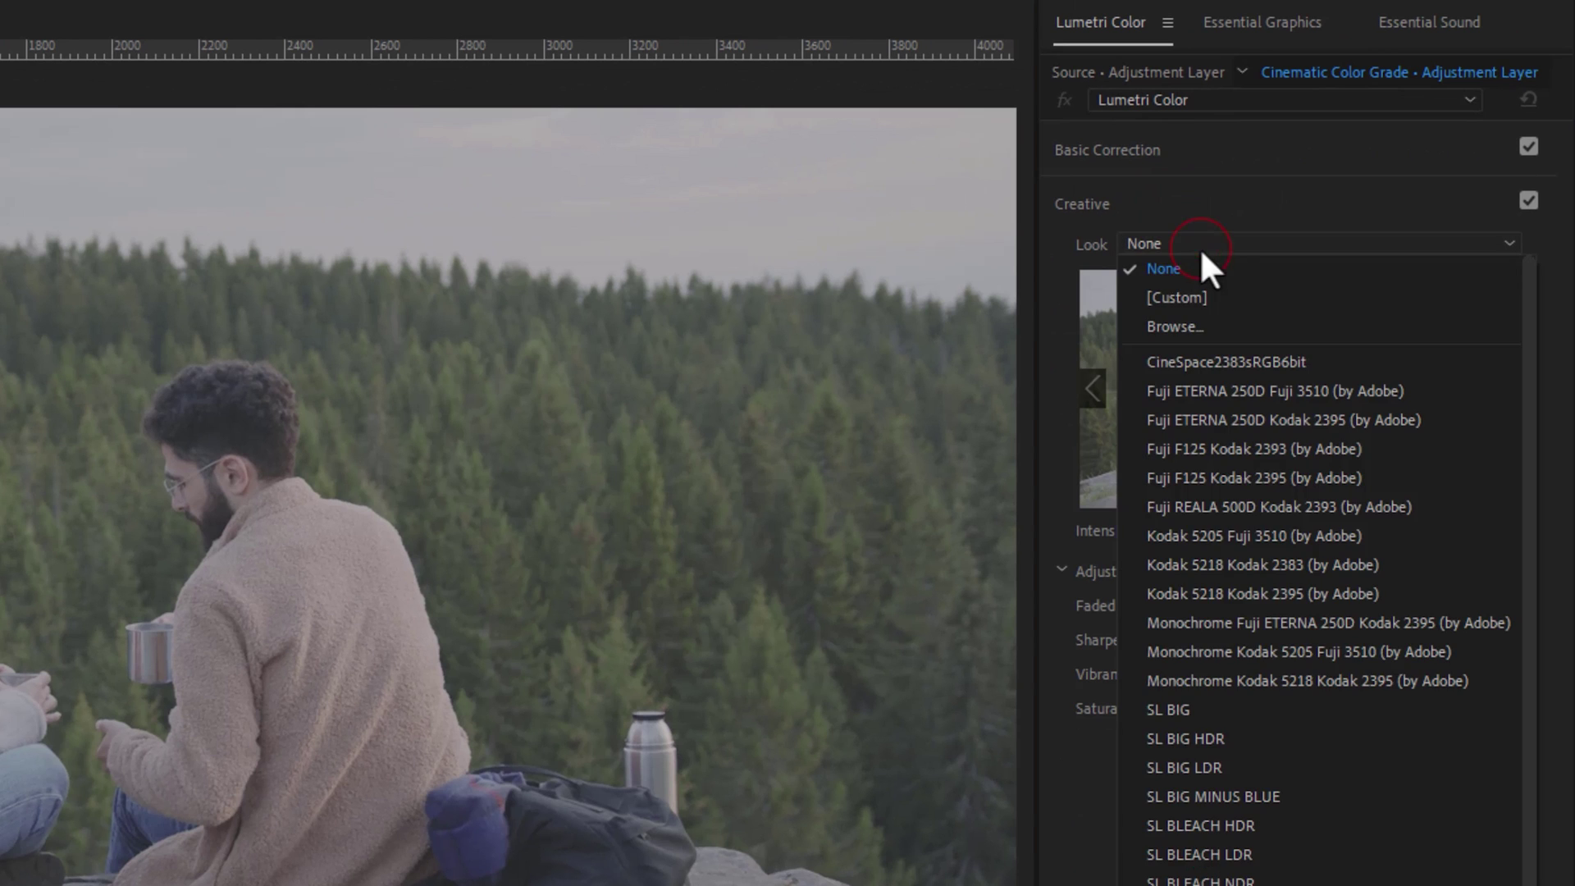
left_click(1204, 322)
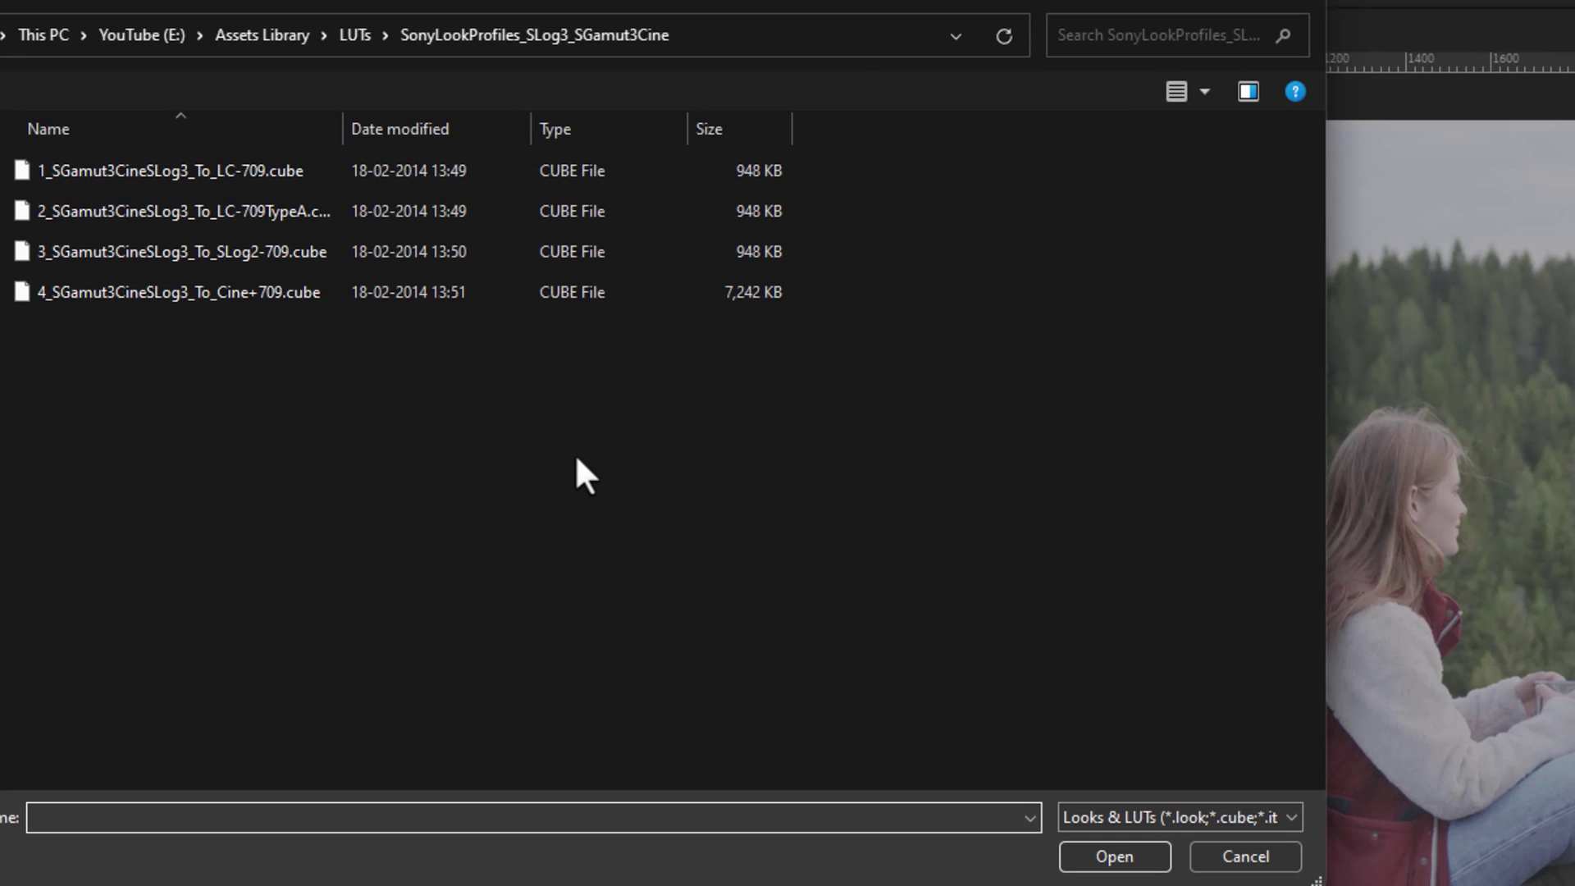
left_click(296, 254)
left_click(1128, 858)
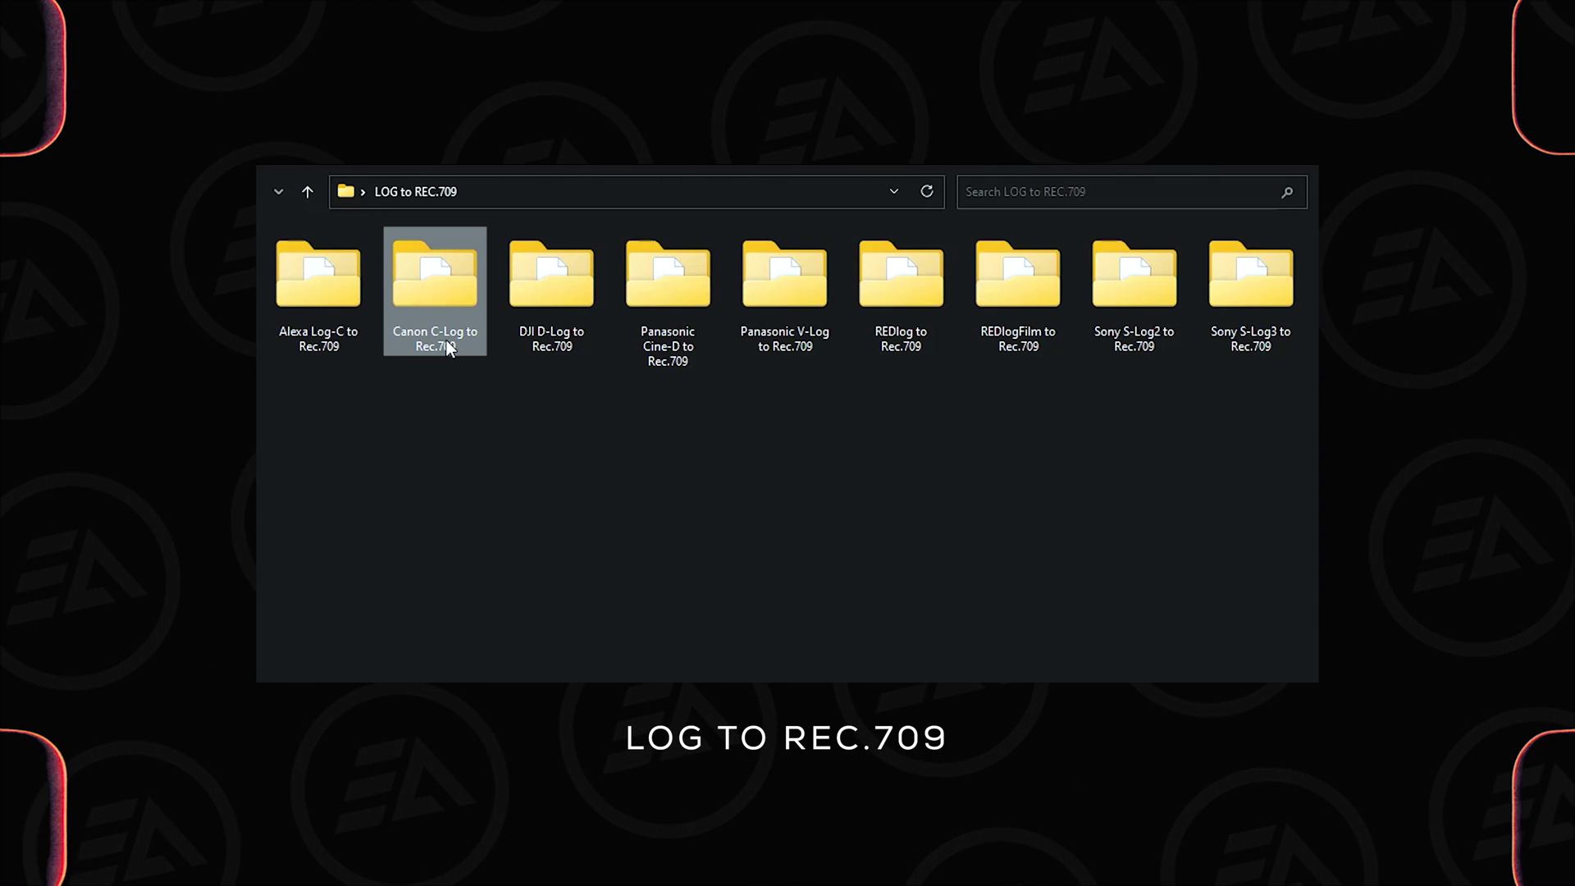
left_click(545, 348)
left_click_drag(654, 401, 823, 341)
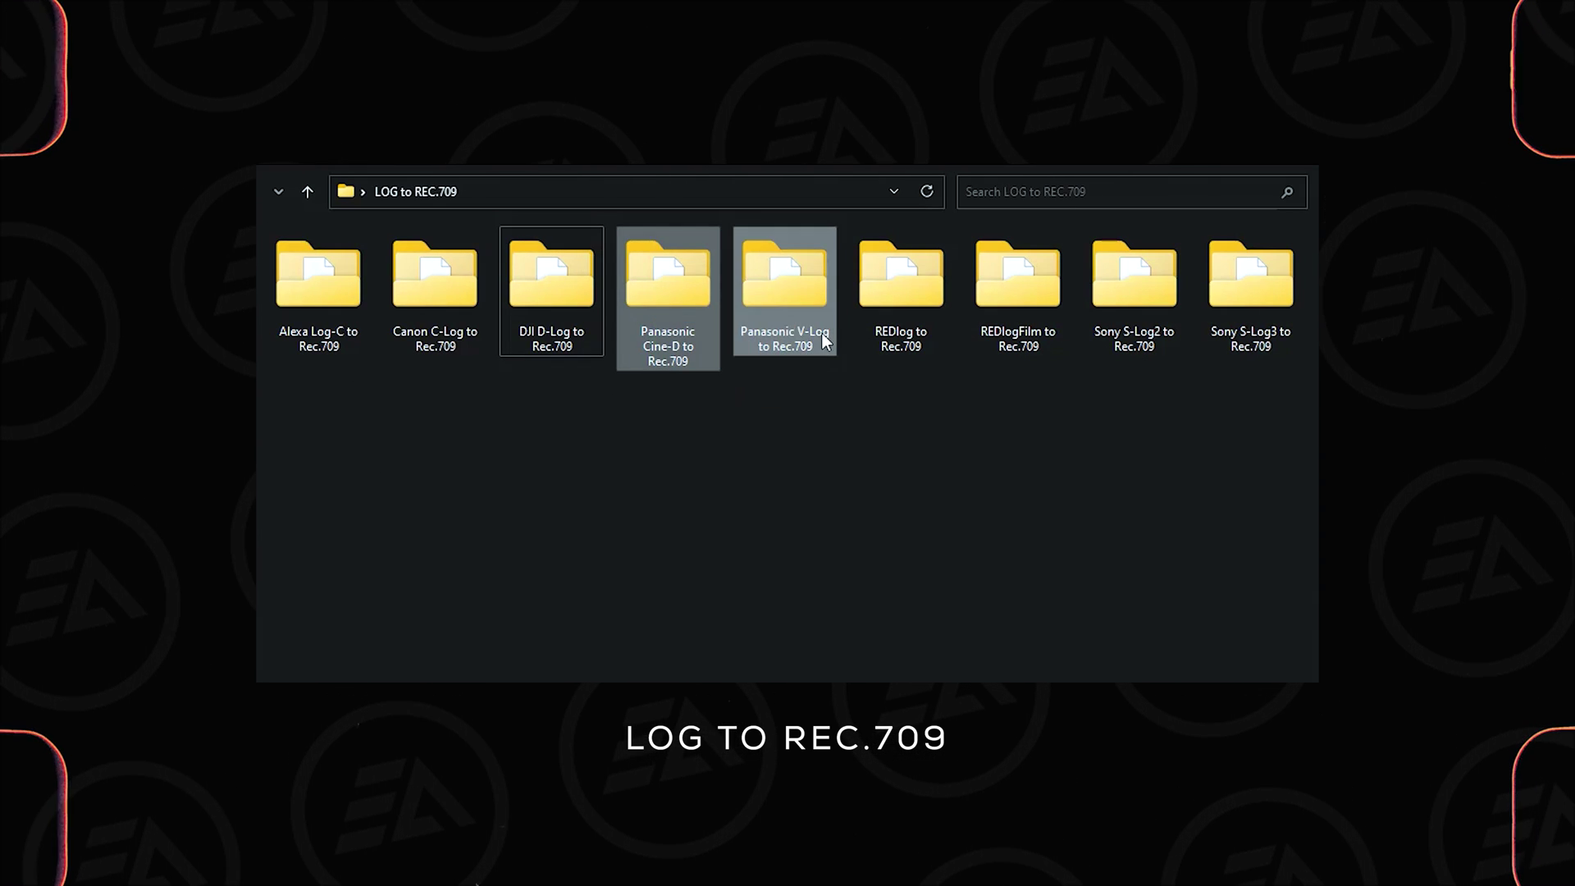
left_click_drag(905, 373, 1026, 336)
left_click_drag(1122, 375, 1253, 324)
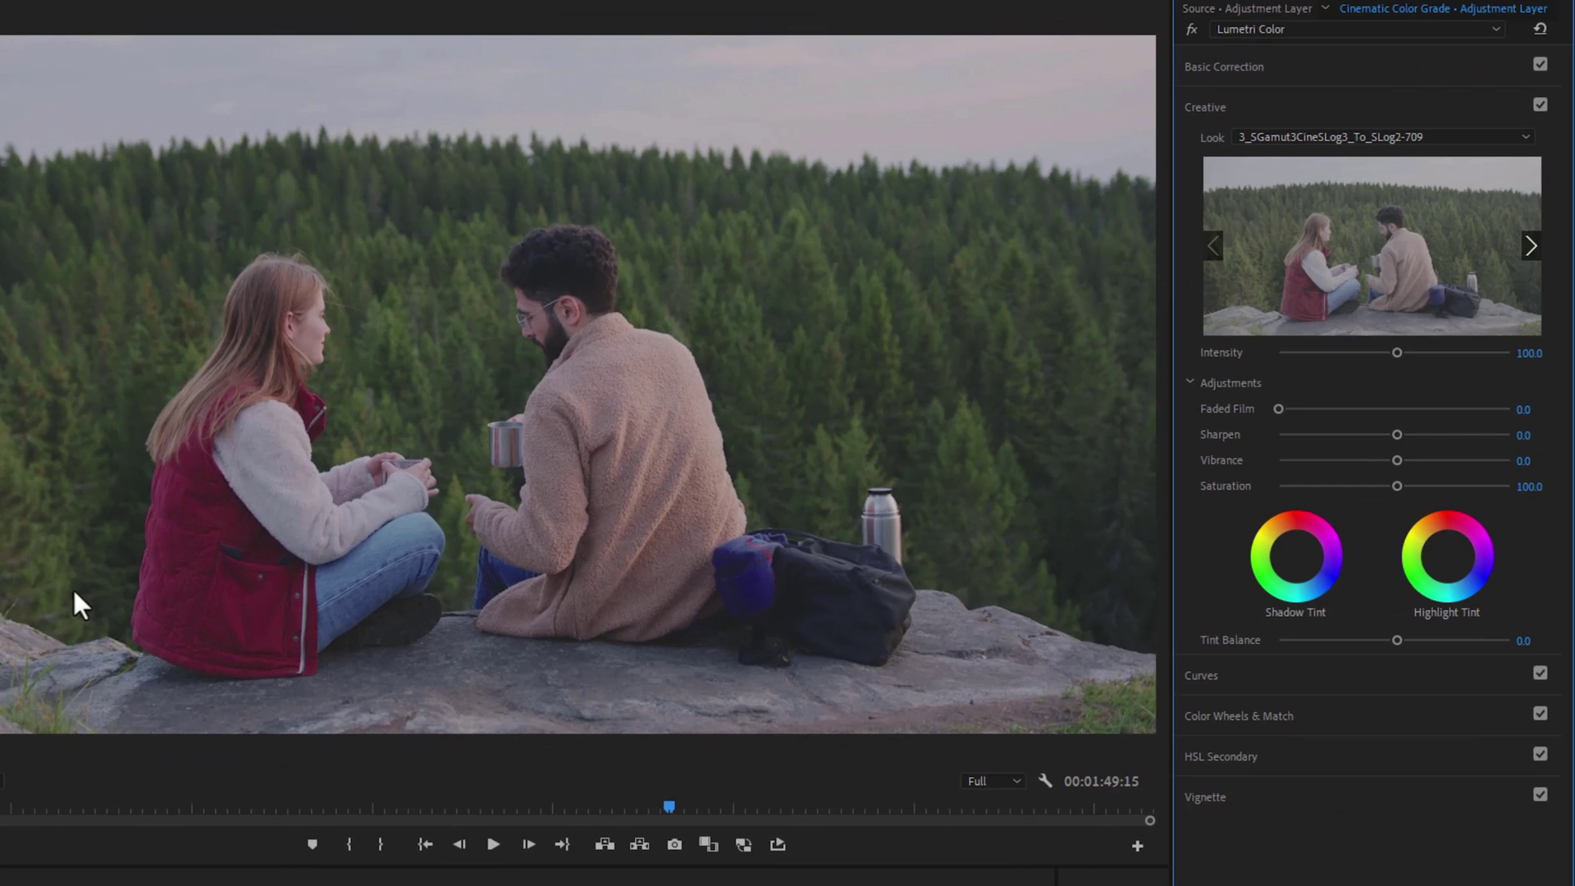
Step: Try to correct the adjustment layer's white balance by sampling the pale sky, and undo it
left_click(1268, 68)
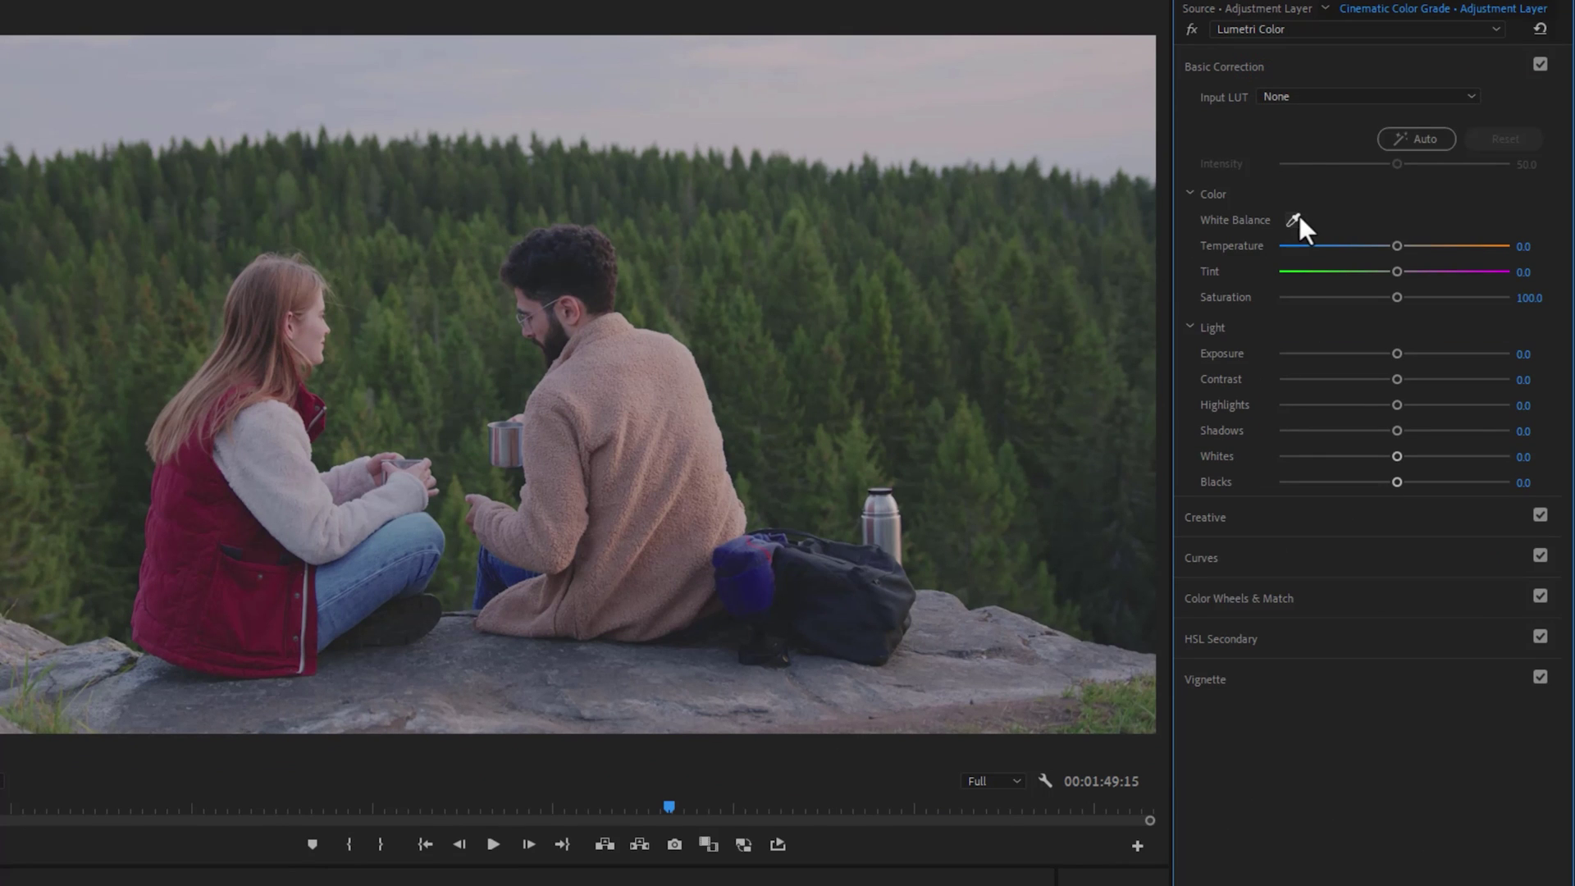
left_click(934, 104)
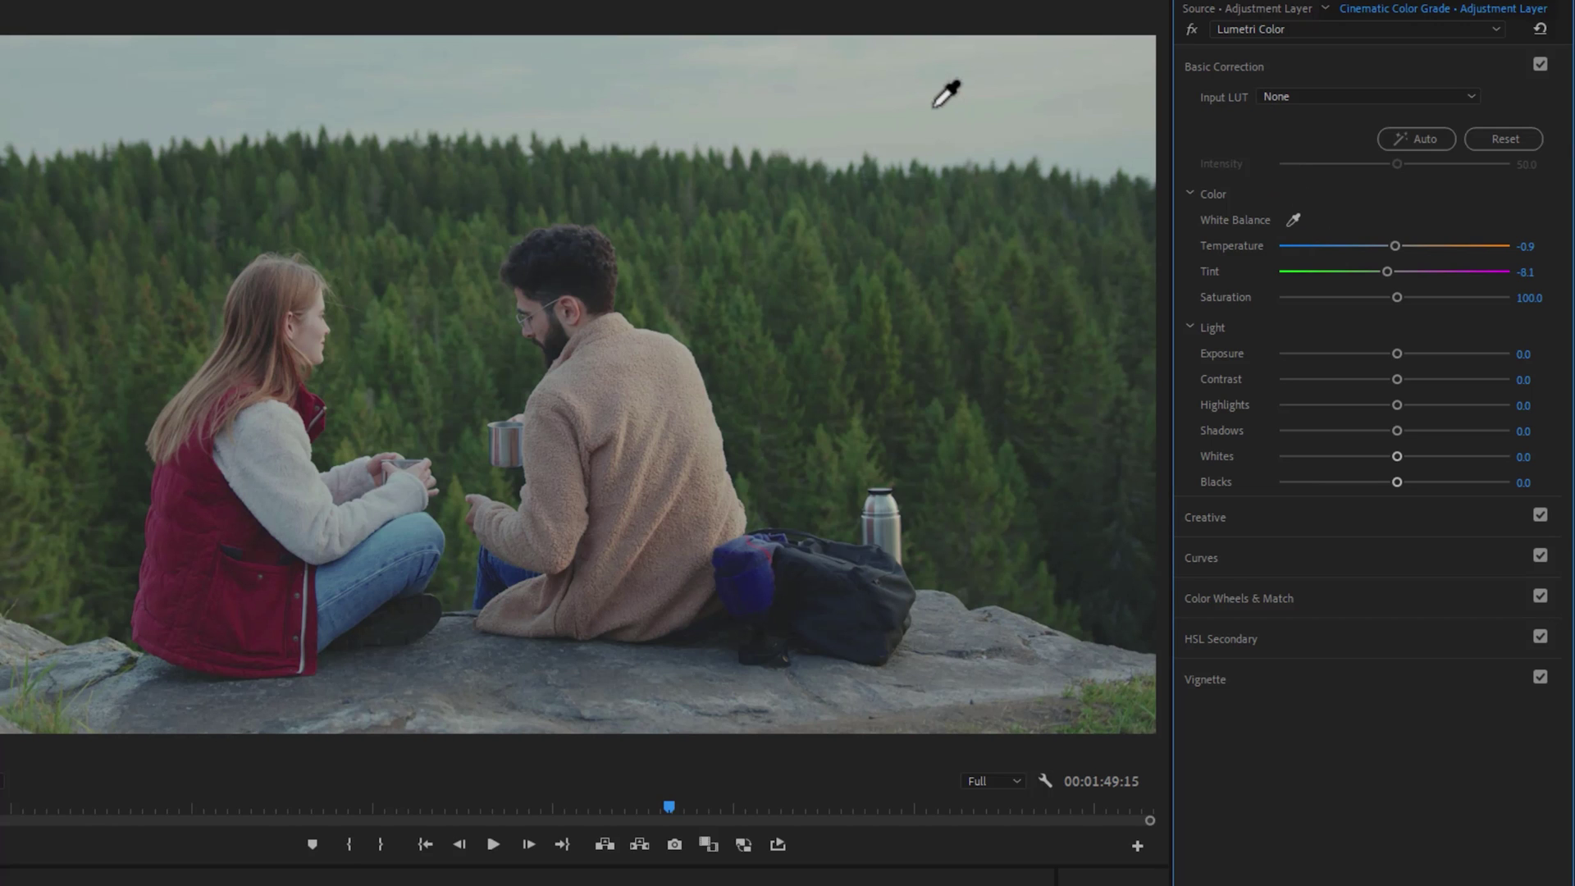
key("ctrl+z")
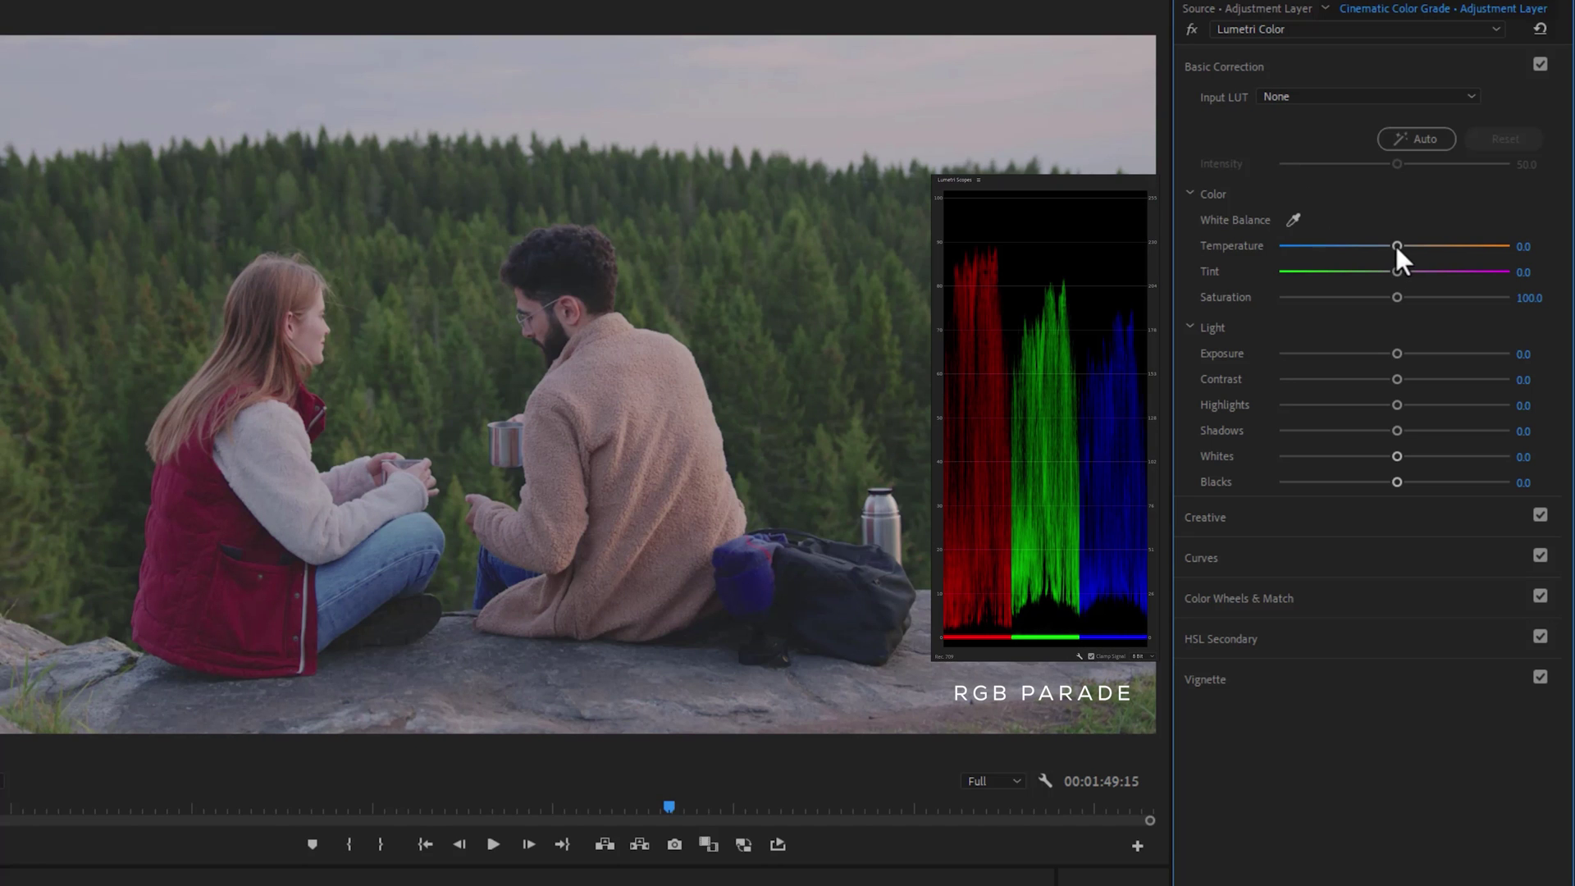
Step: Set the adjustment layer's basic correction temperature to -5.5 and its saturation to 111.5
left_click_drag(1395, 244, 1391, 246)
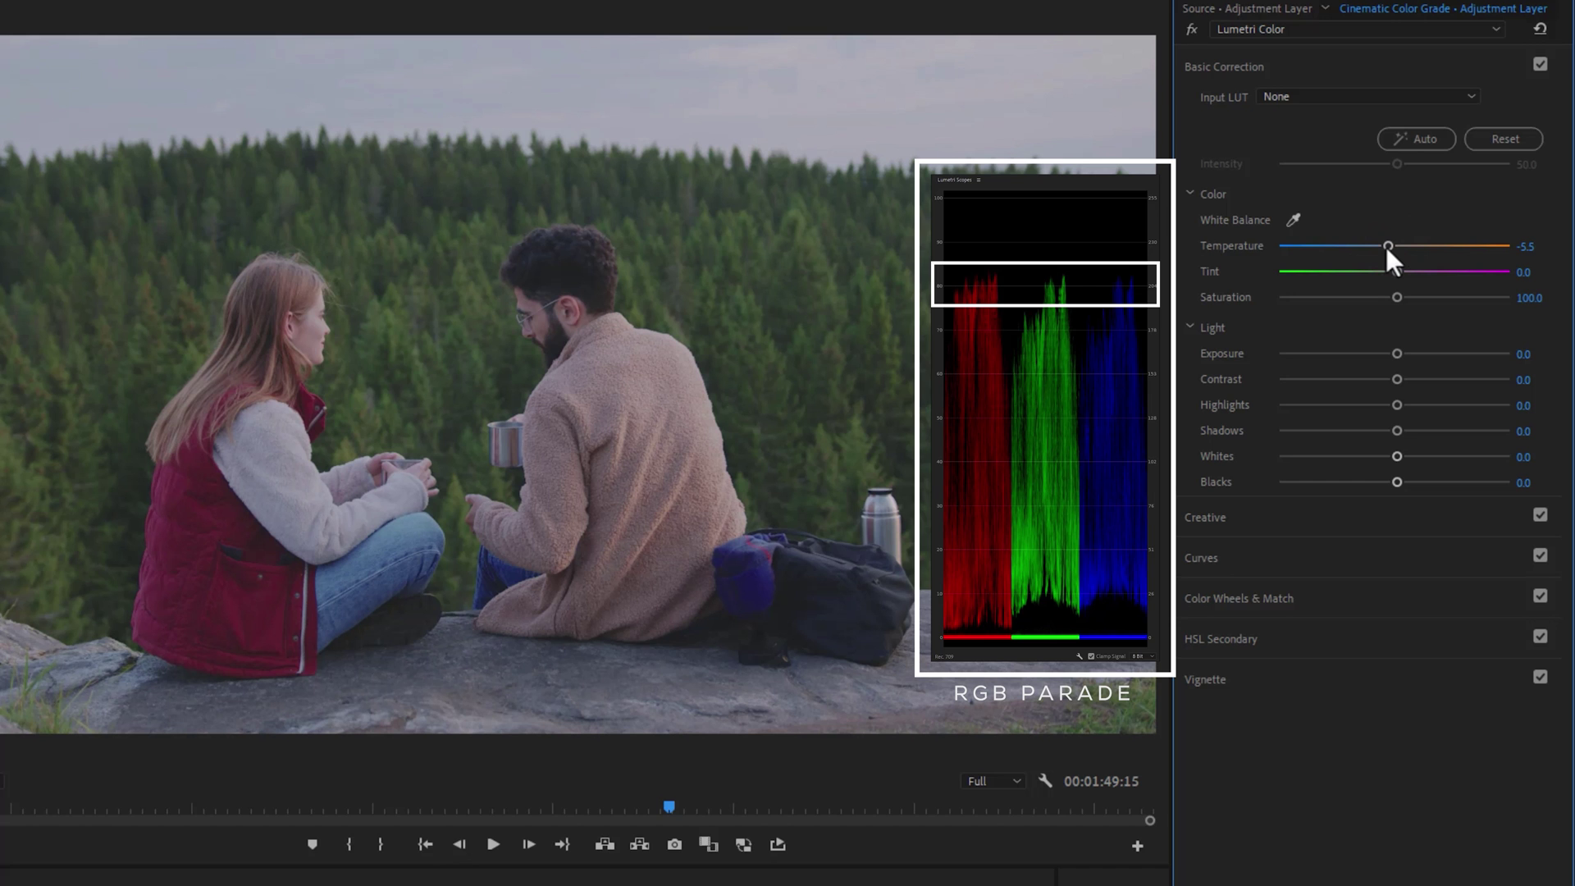
left_click_drag(1397, 297, 1404, 297)
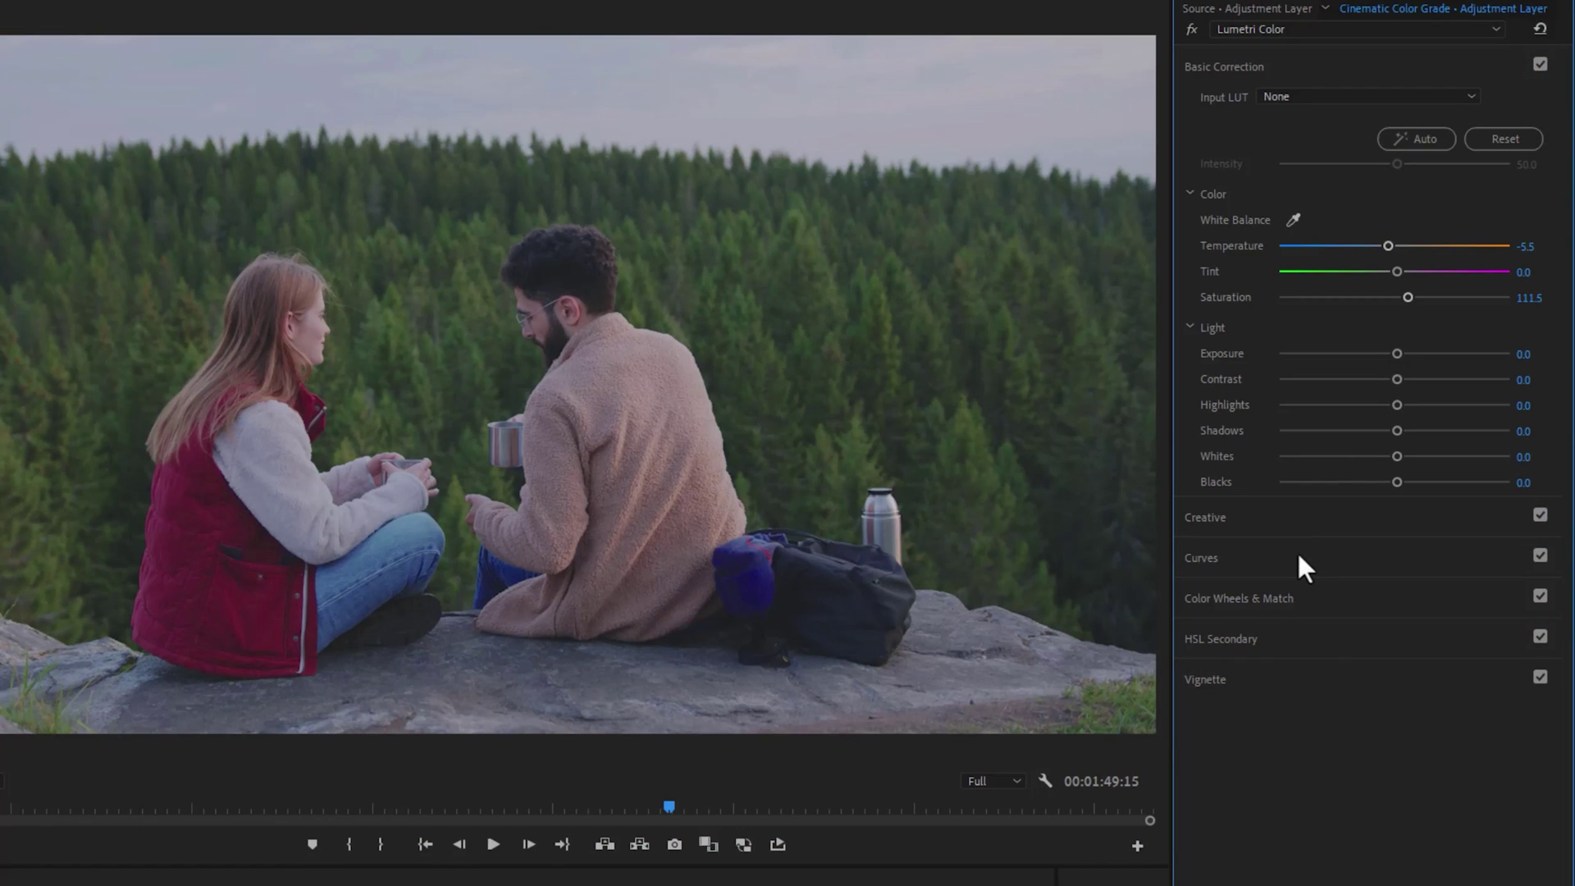
Step: Shape the master RGB curve into a faded S-curve with lowered shadows, raised highlights, a lifted black point and a lowered white point
left_click(1299, 555)
left_click(1282, 441)
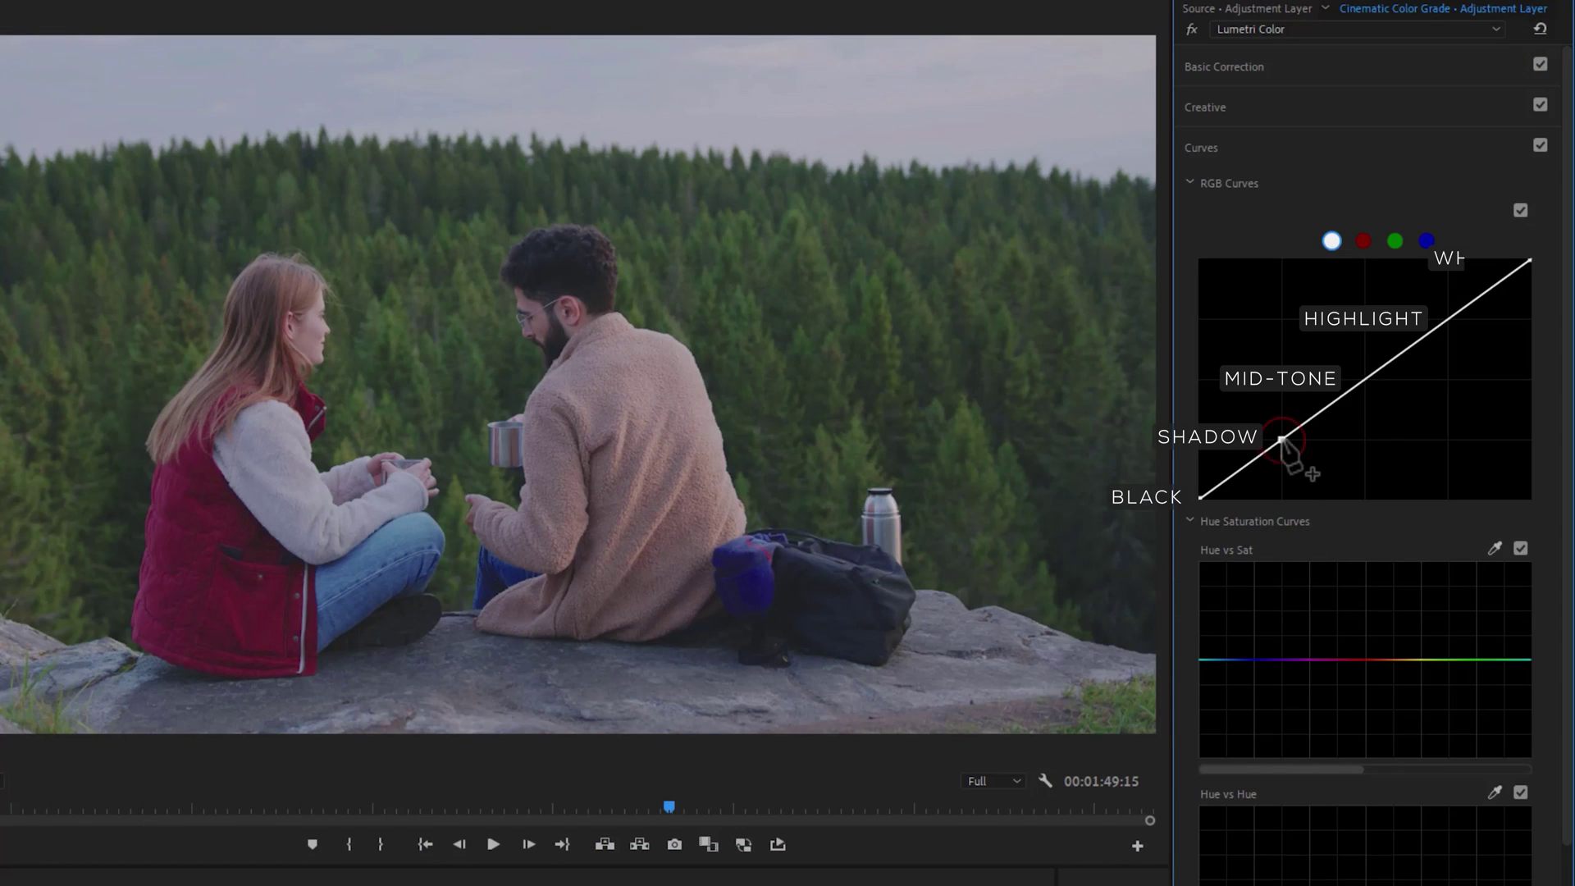
left_click(1366, 379)
left_click_drag(1282, 445, 1288, 456)
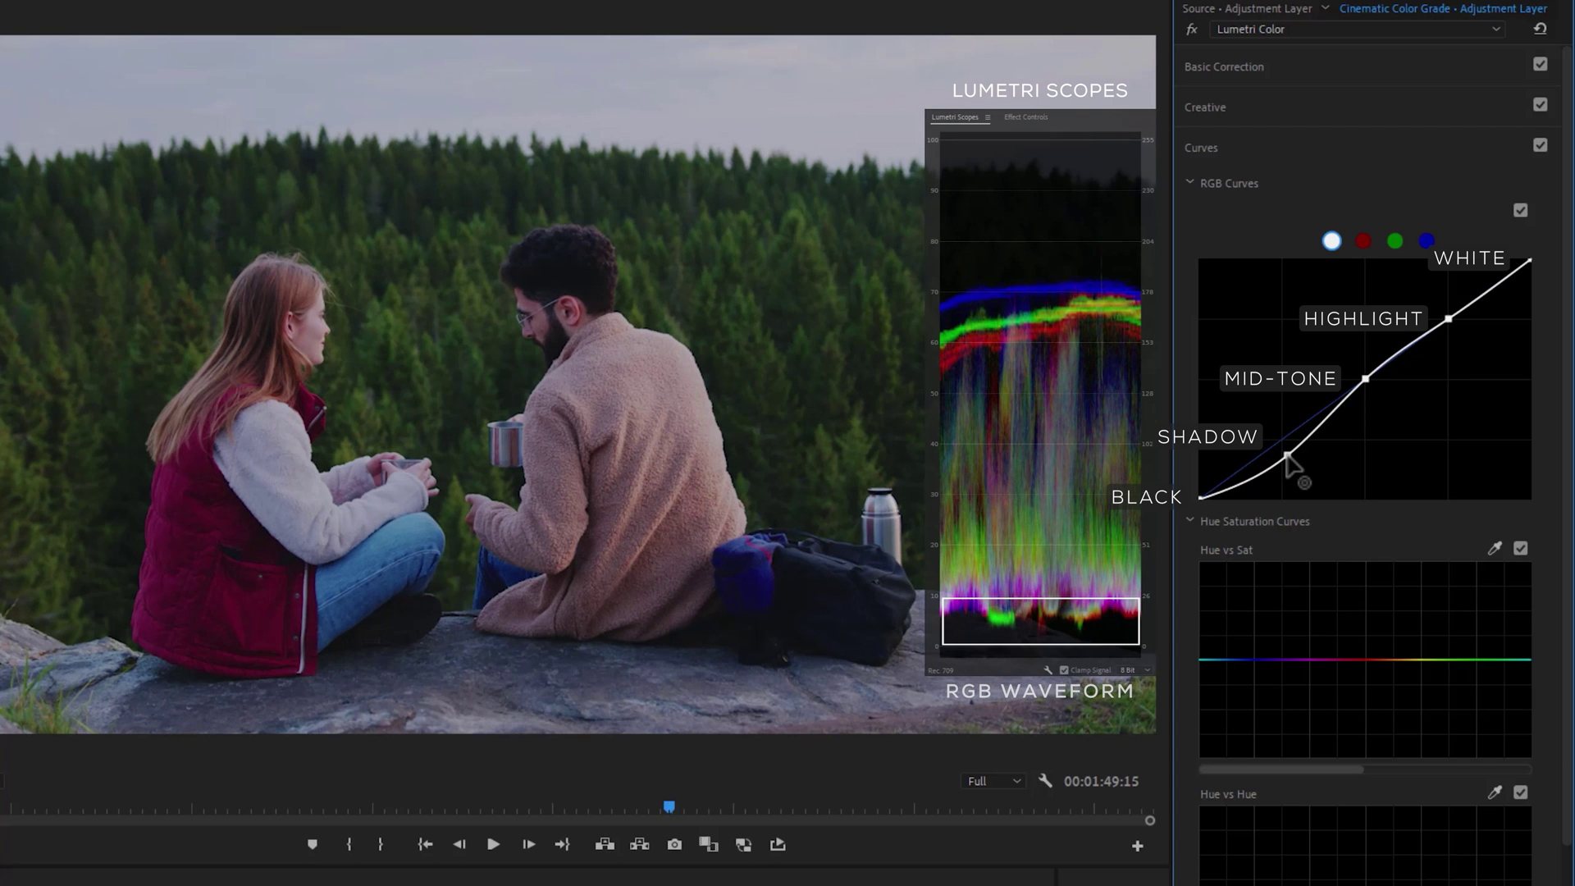
left_click_drag(1448, 318, 1420, 288)
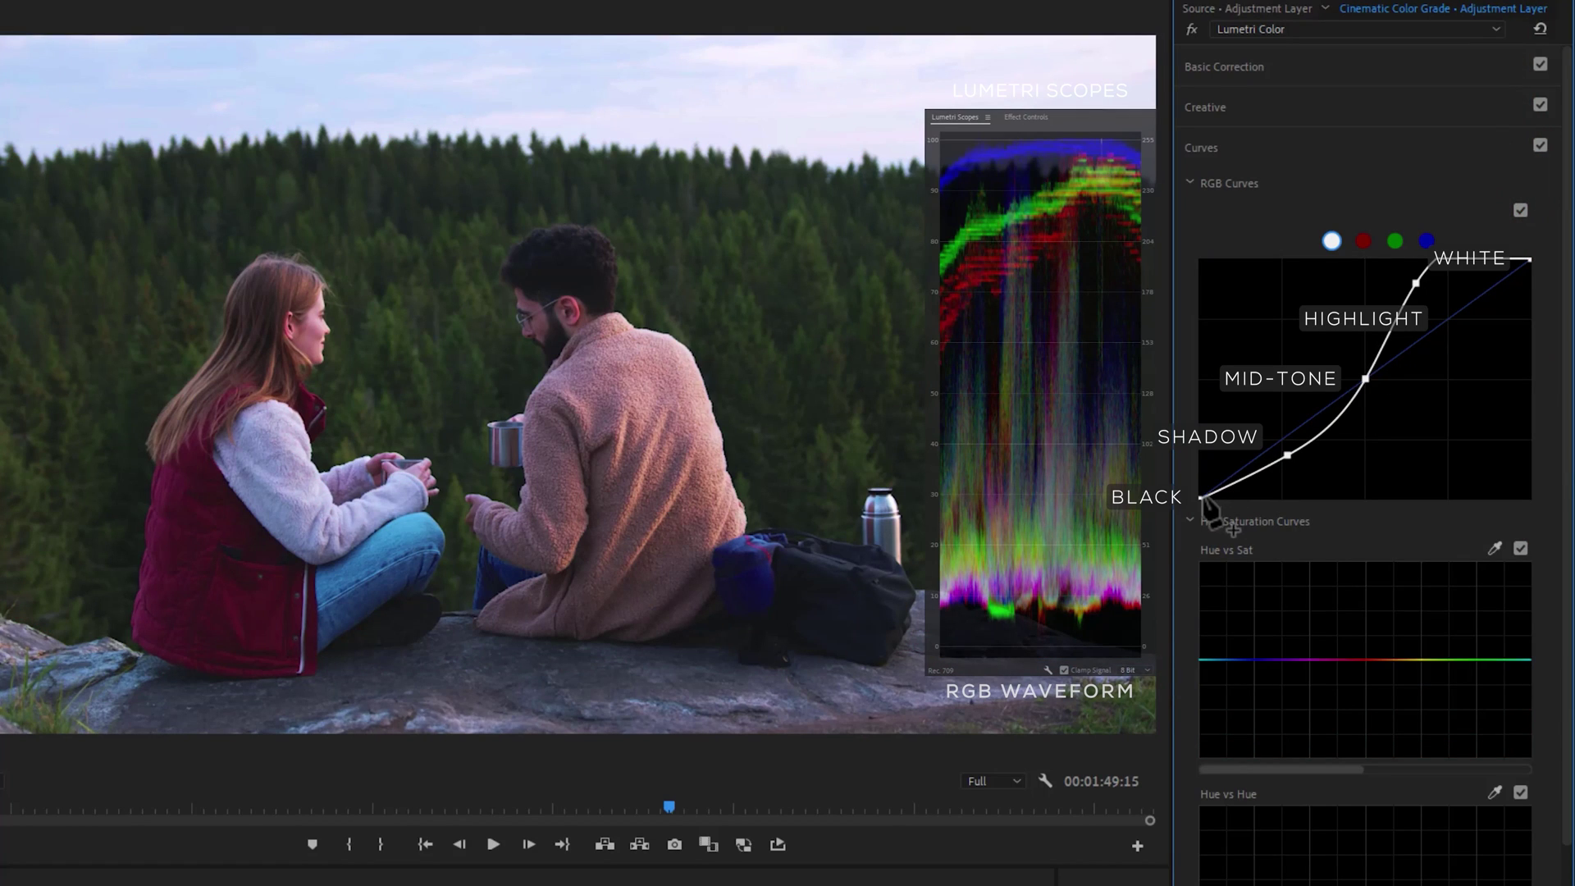
left_click_drag(1196, 490, 1192, 486)
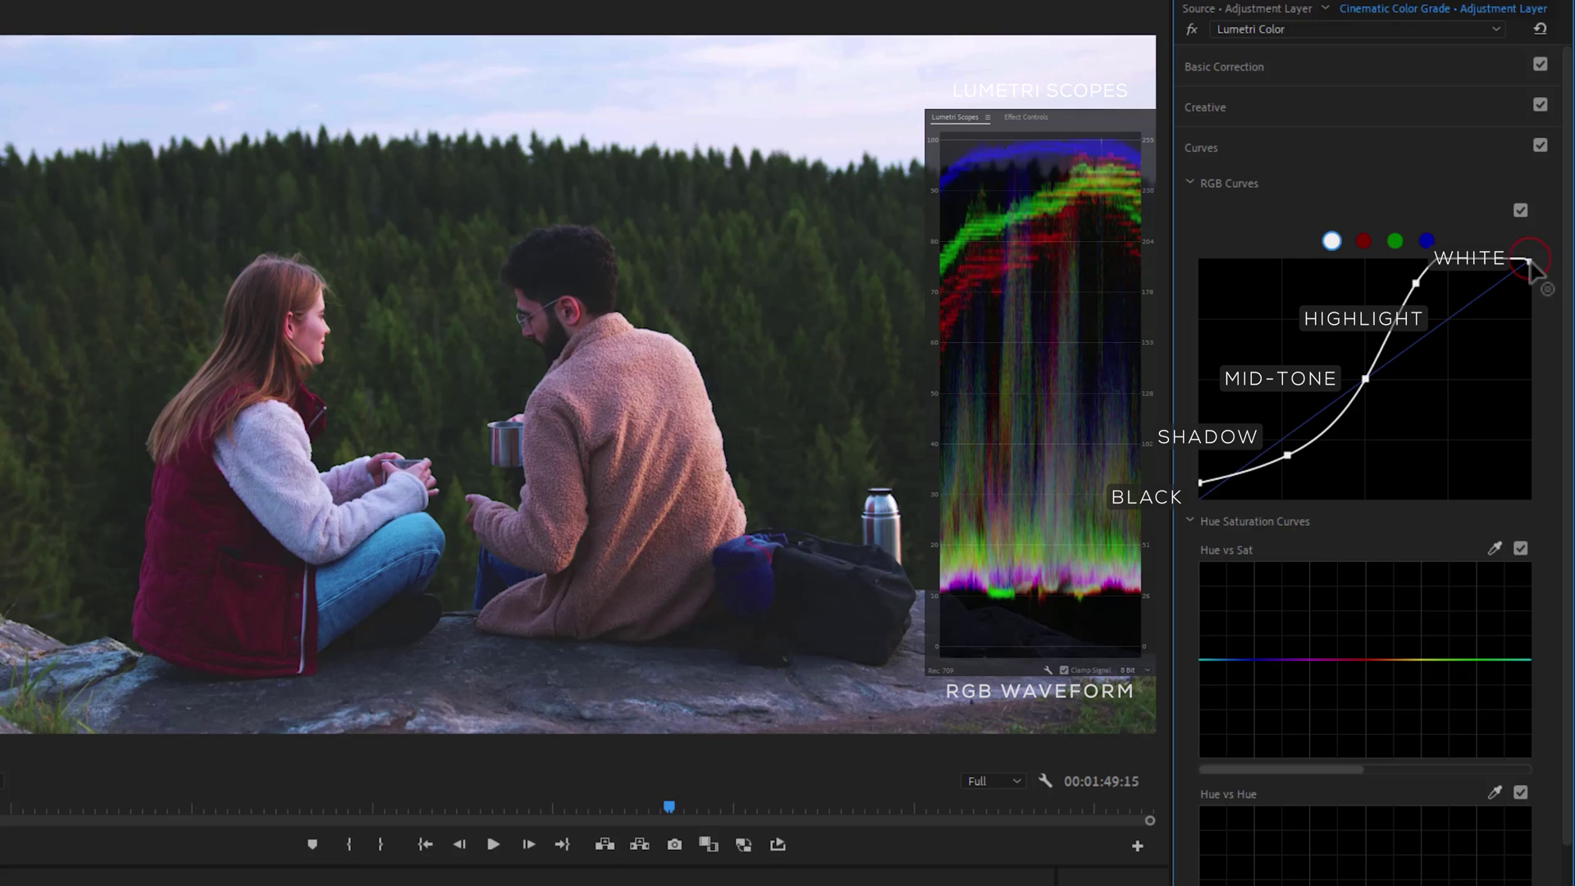
left_click_drag(1527, 259, 1530, 270)
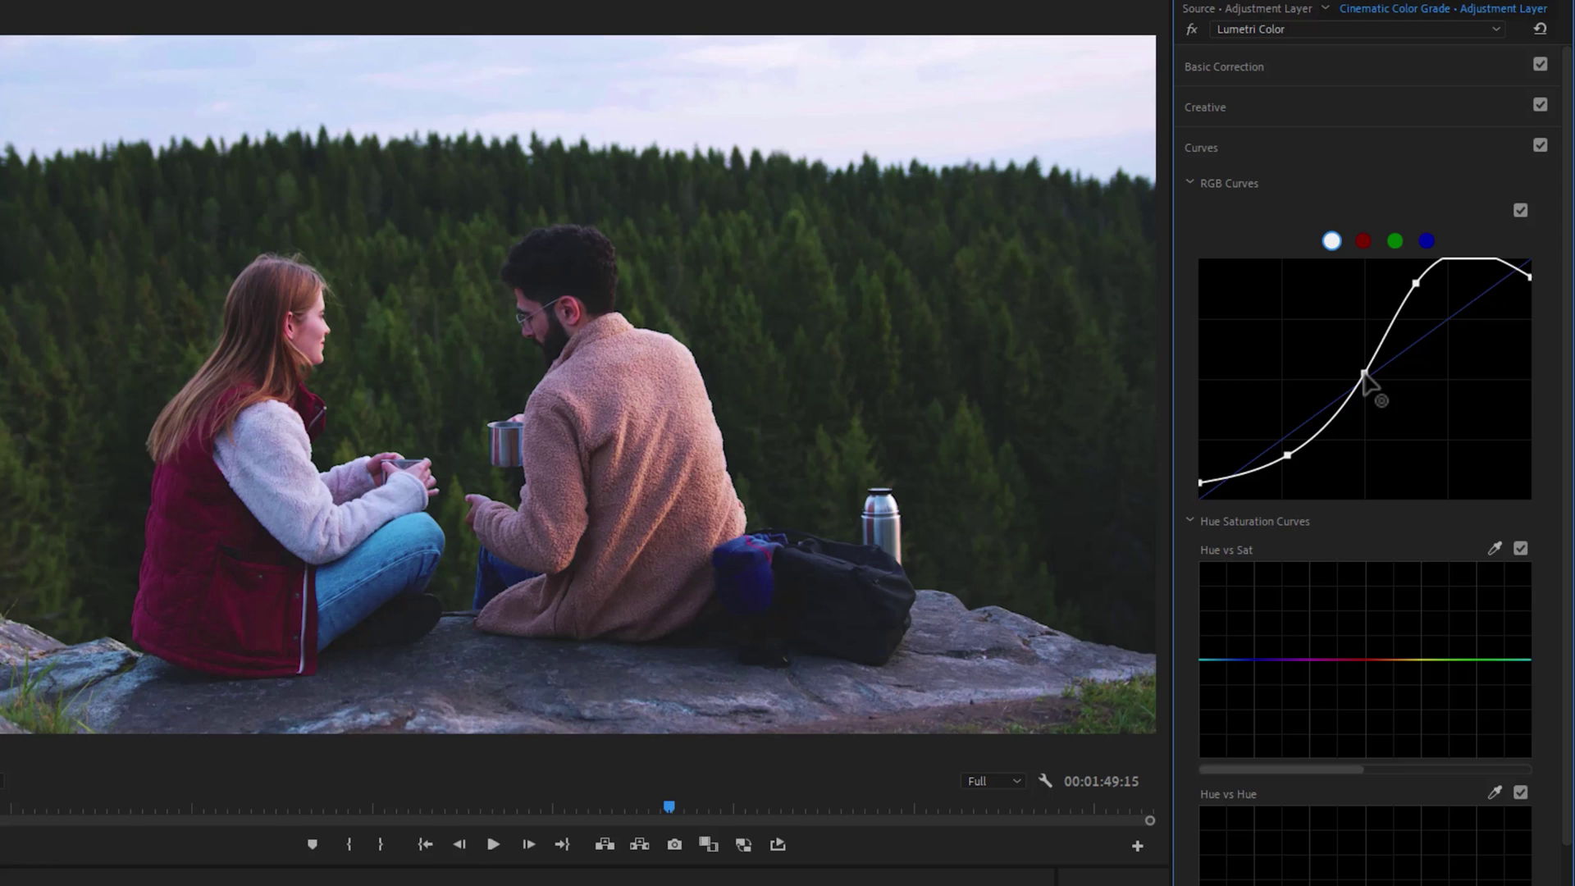
Step: Add contrast to the red curve by moving its black and white points slightly inward around an anchored midpoint
left_click(1363, 241)
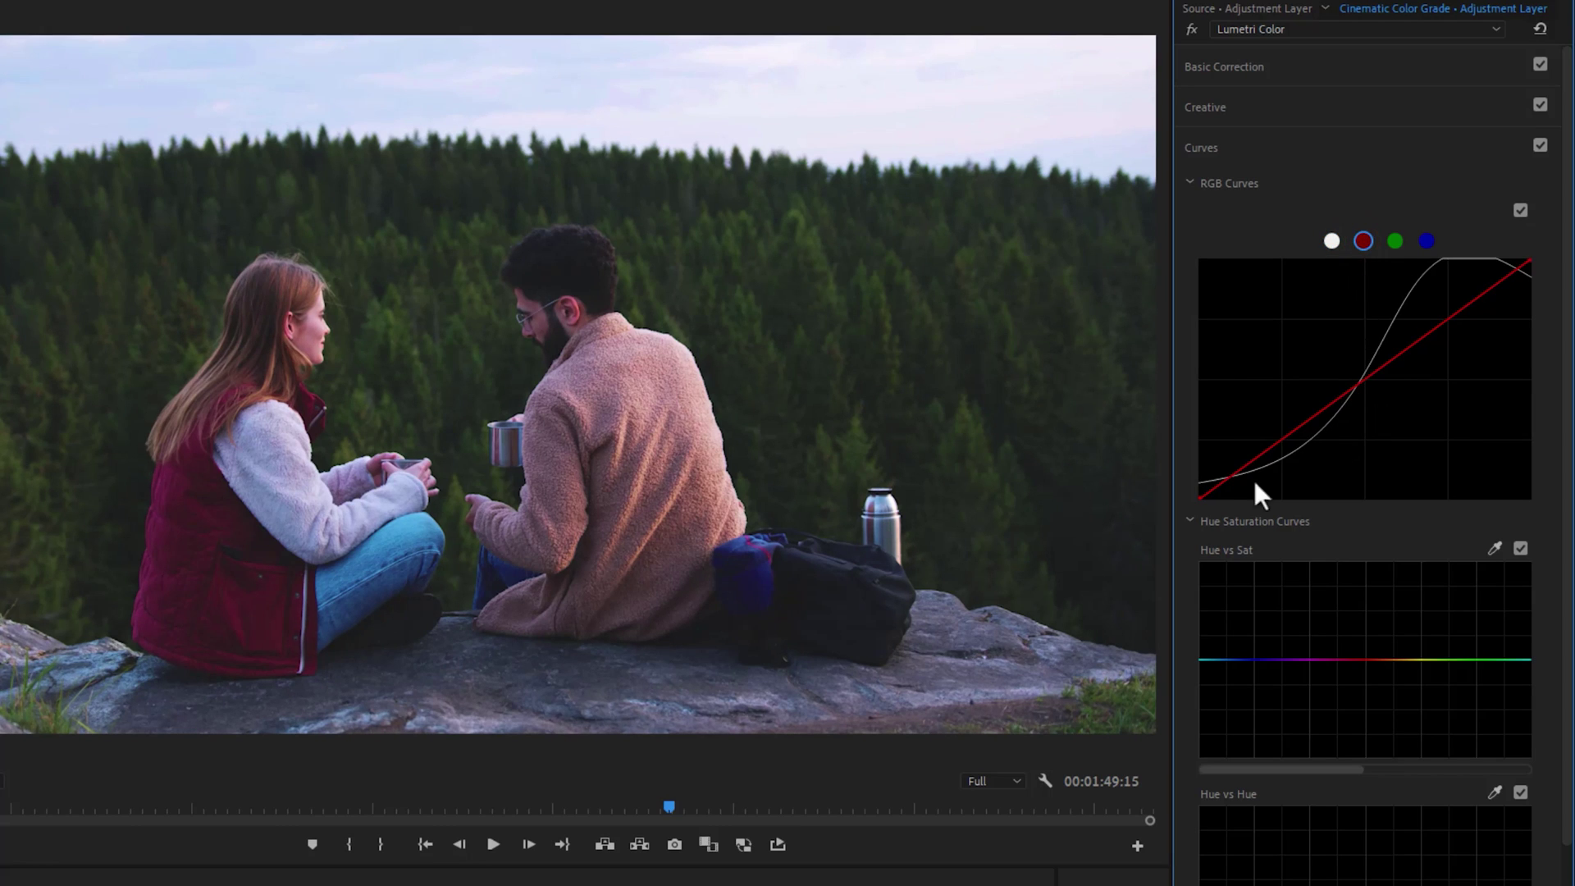
left_click_drag(1197, 501, 1209, 506)
left_click(1366, 379)
left_click_drag(1527, 258, 1499, 254)
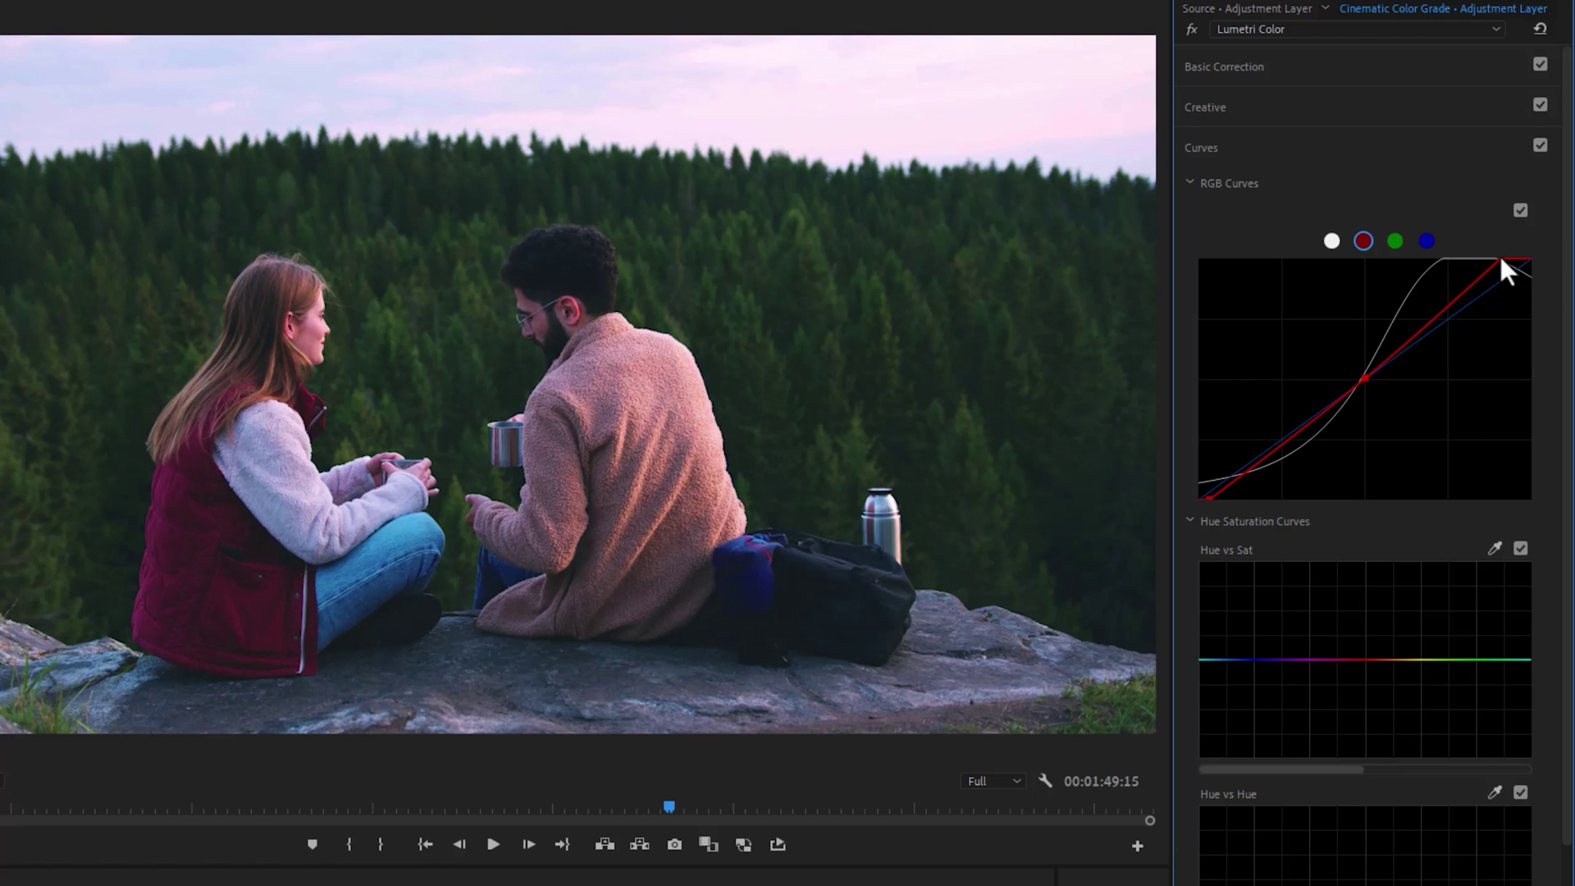
Step: Lower the white point of the blue curve slightly and add a midtone point to it
left_click(1427, 241)
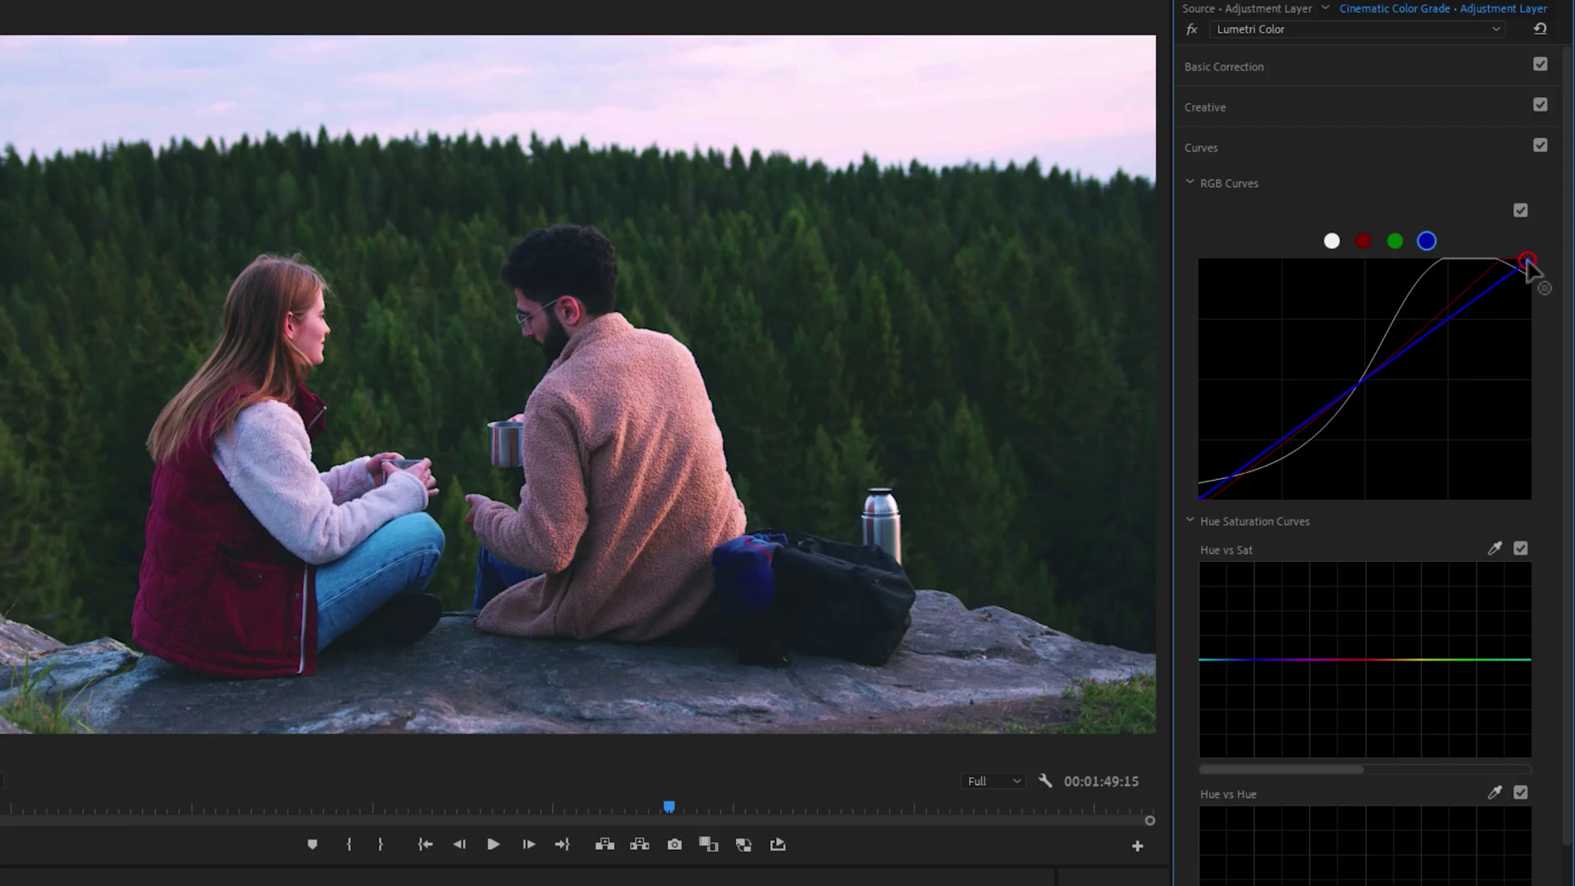
left_click_drag(1526, 260, 1531, 265)
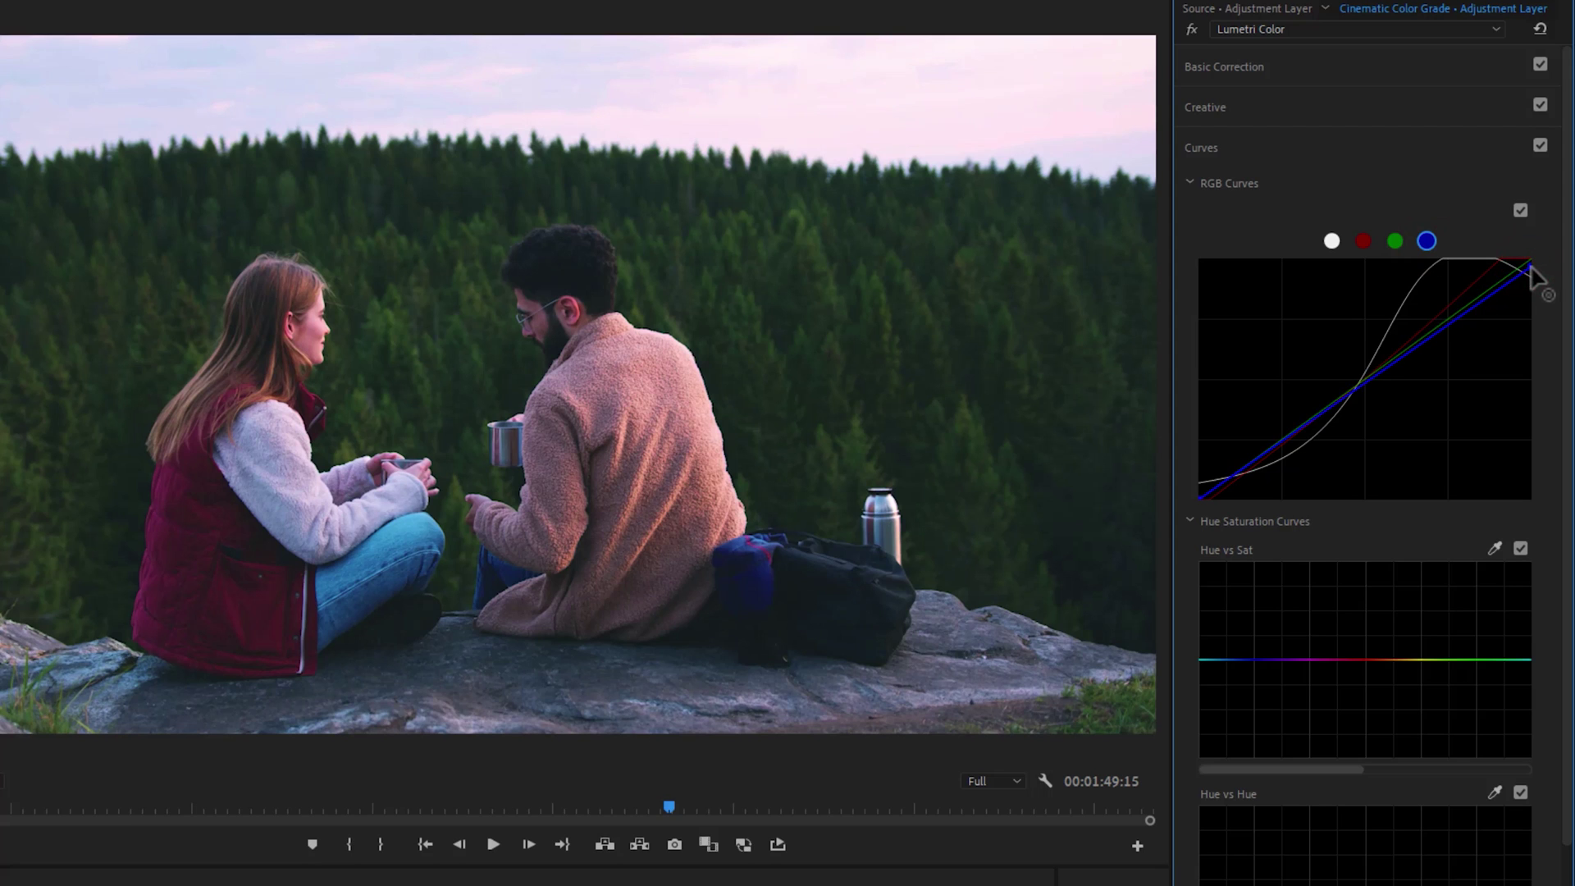
left_click(1368, 379)
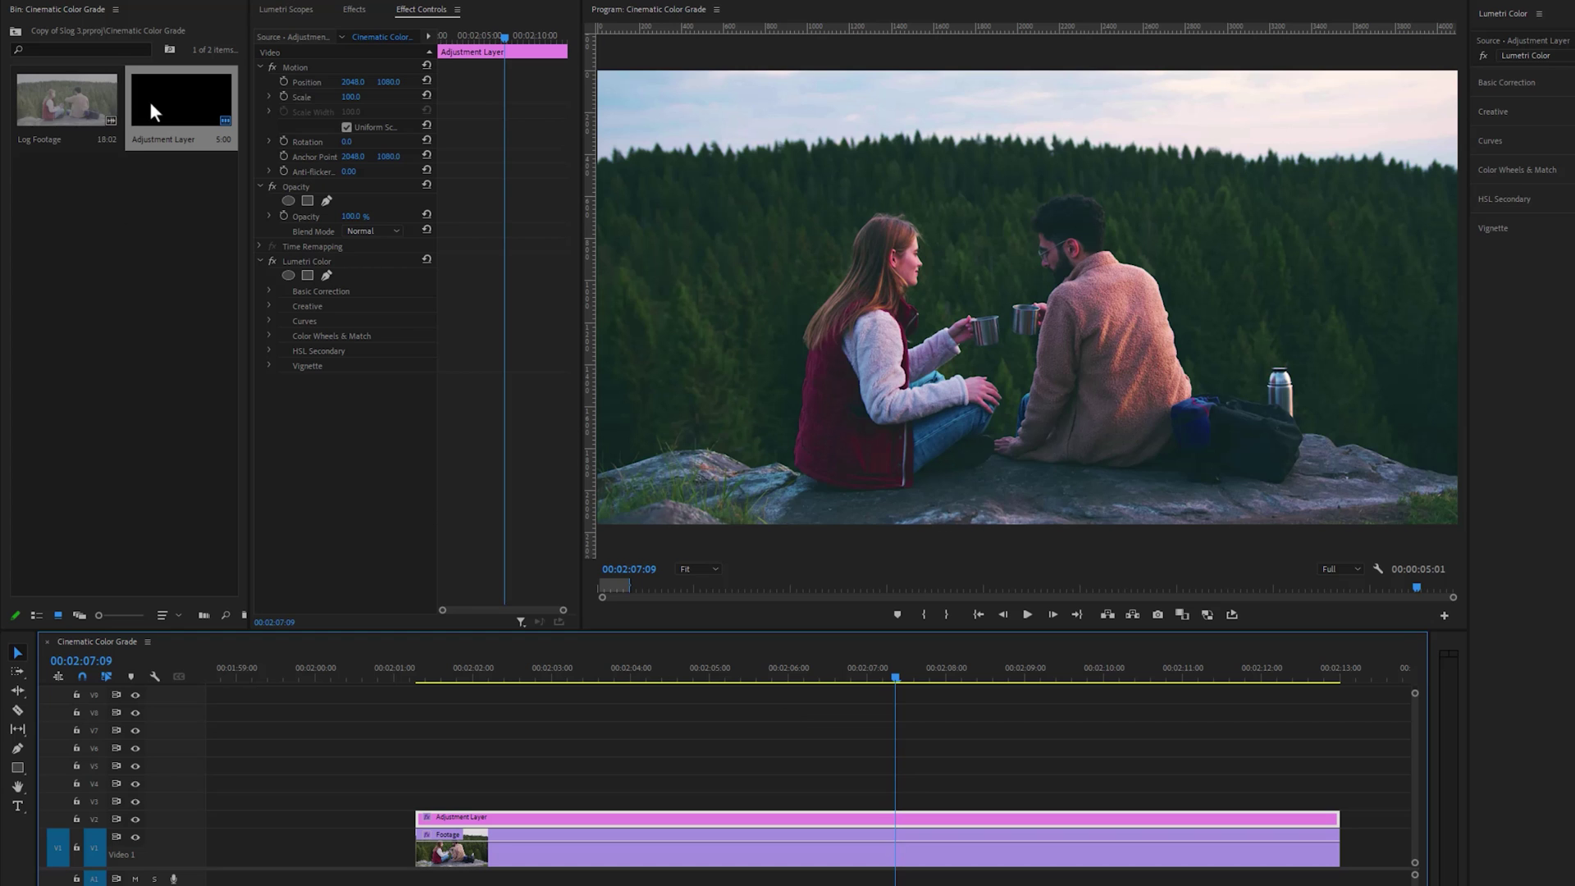
Step: Add a second adjustment layer above the graded one and extend it to the end of the footage
left_click_drag(152, 103, 418, 808)
left_click_drag(809, 800, 1323, 819)
left_click(907, 804)
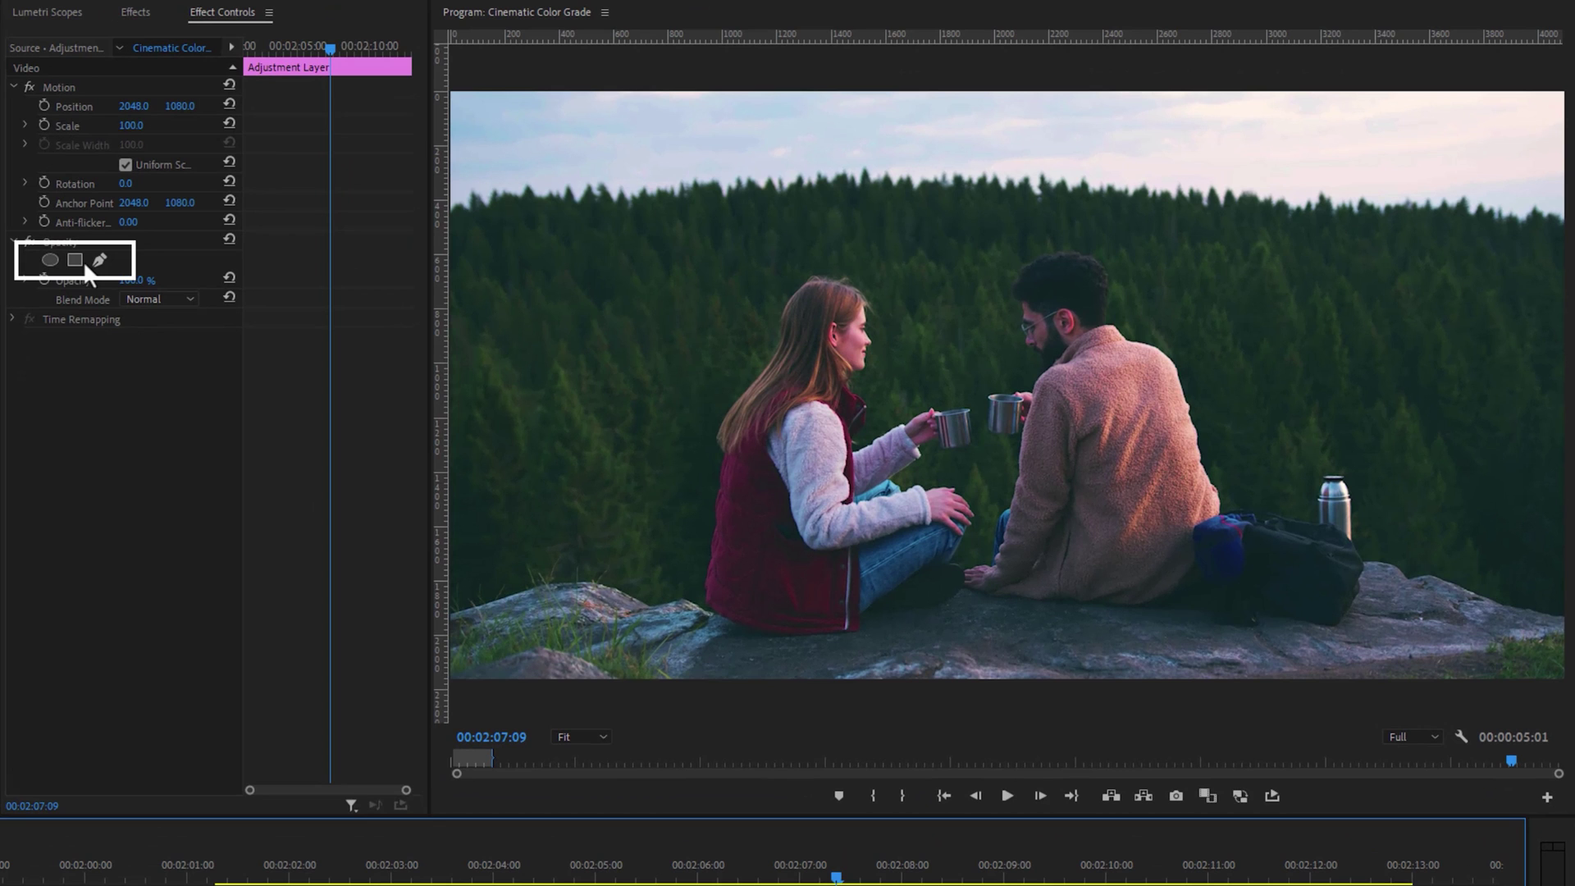
Step: Mask the new adjustment layer with a full-width rectangle over the rock foreground and set its feather to 129
left_click(78, 260)
left_click_drag(913, 422, 460, 615)
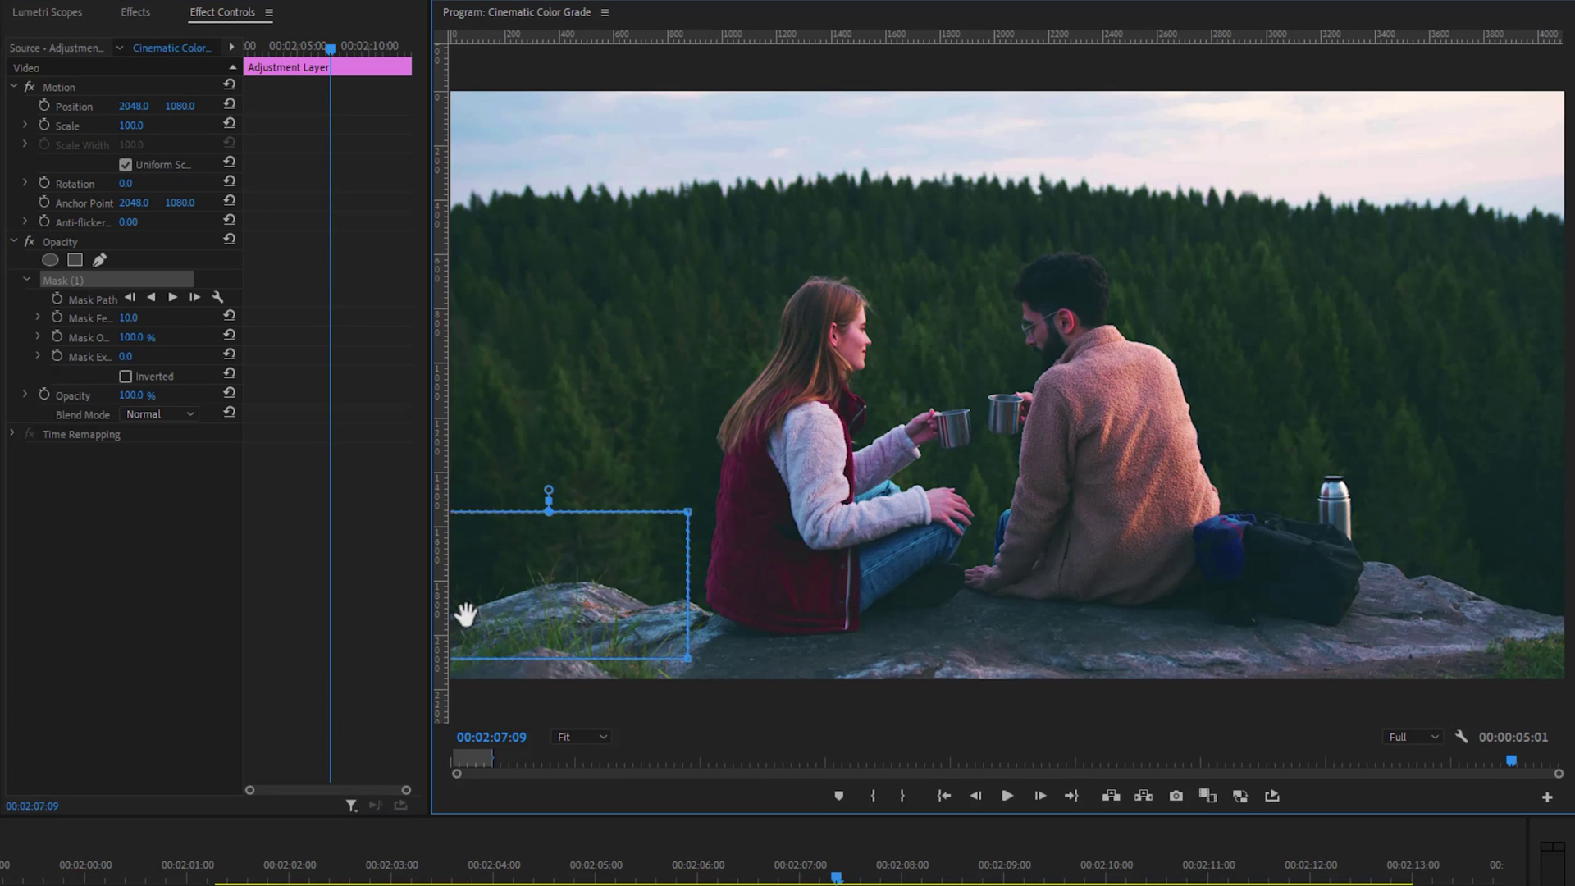
left_click_drag(679, 669, 1558, 669)
left_click_drag(1096, 622, 1091, 732)
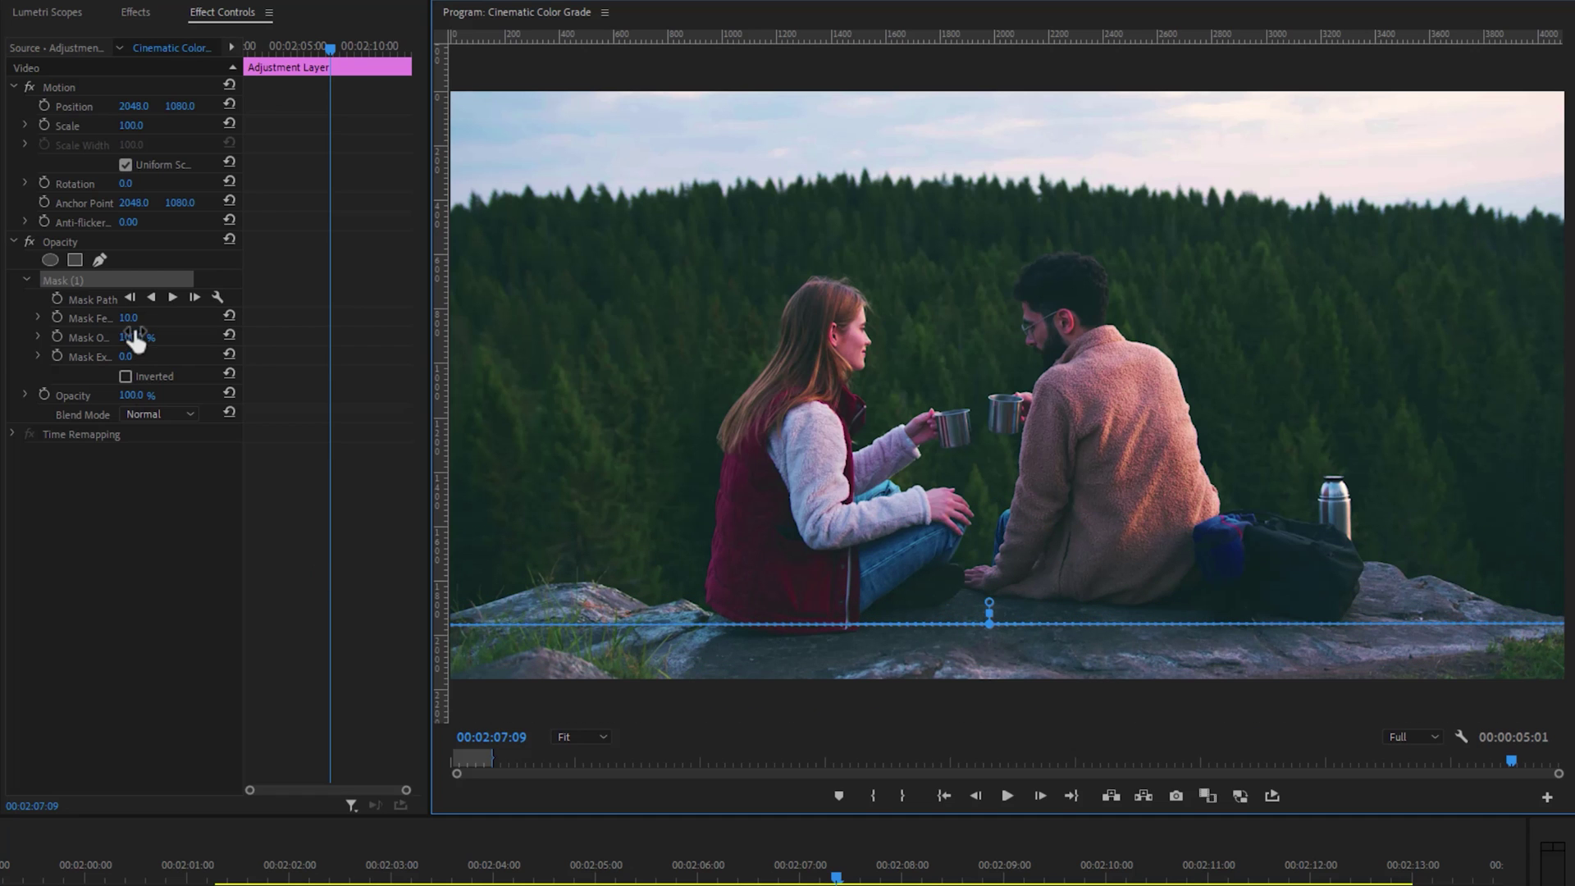
left_click_drag(129, 318, 146, 318)
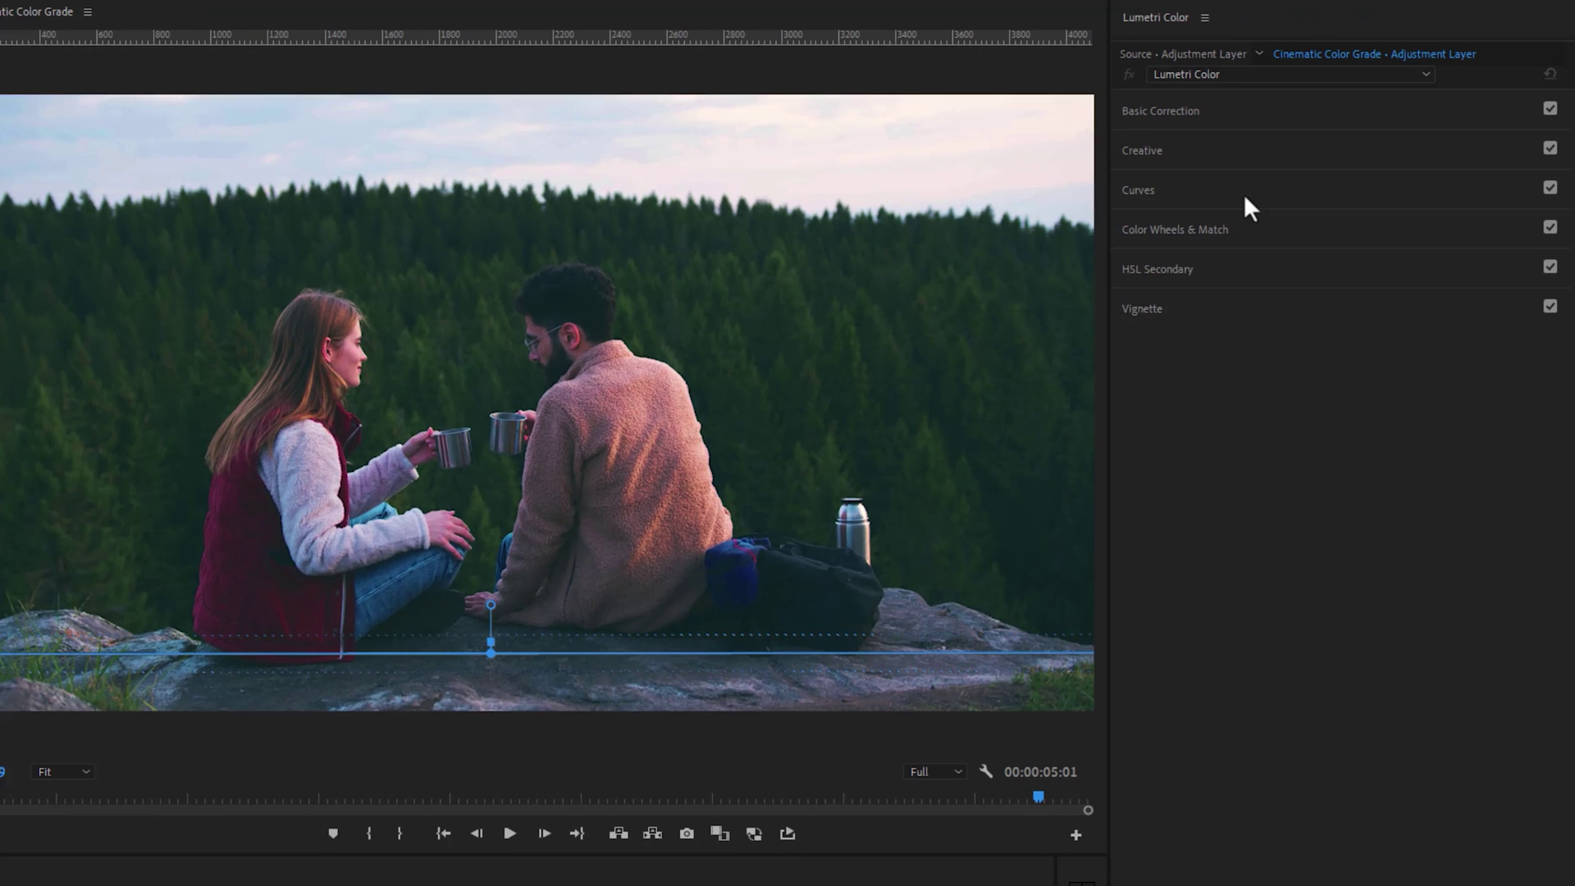
Step: Darken the masked foreground by lowering the shadows and midtones of the master RGB curve, and compare with the curve off and on
left_click(1239, 193)
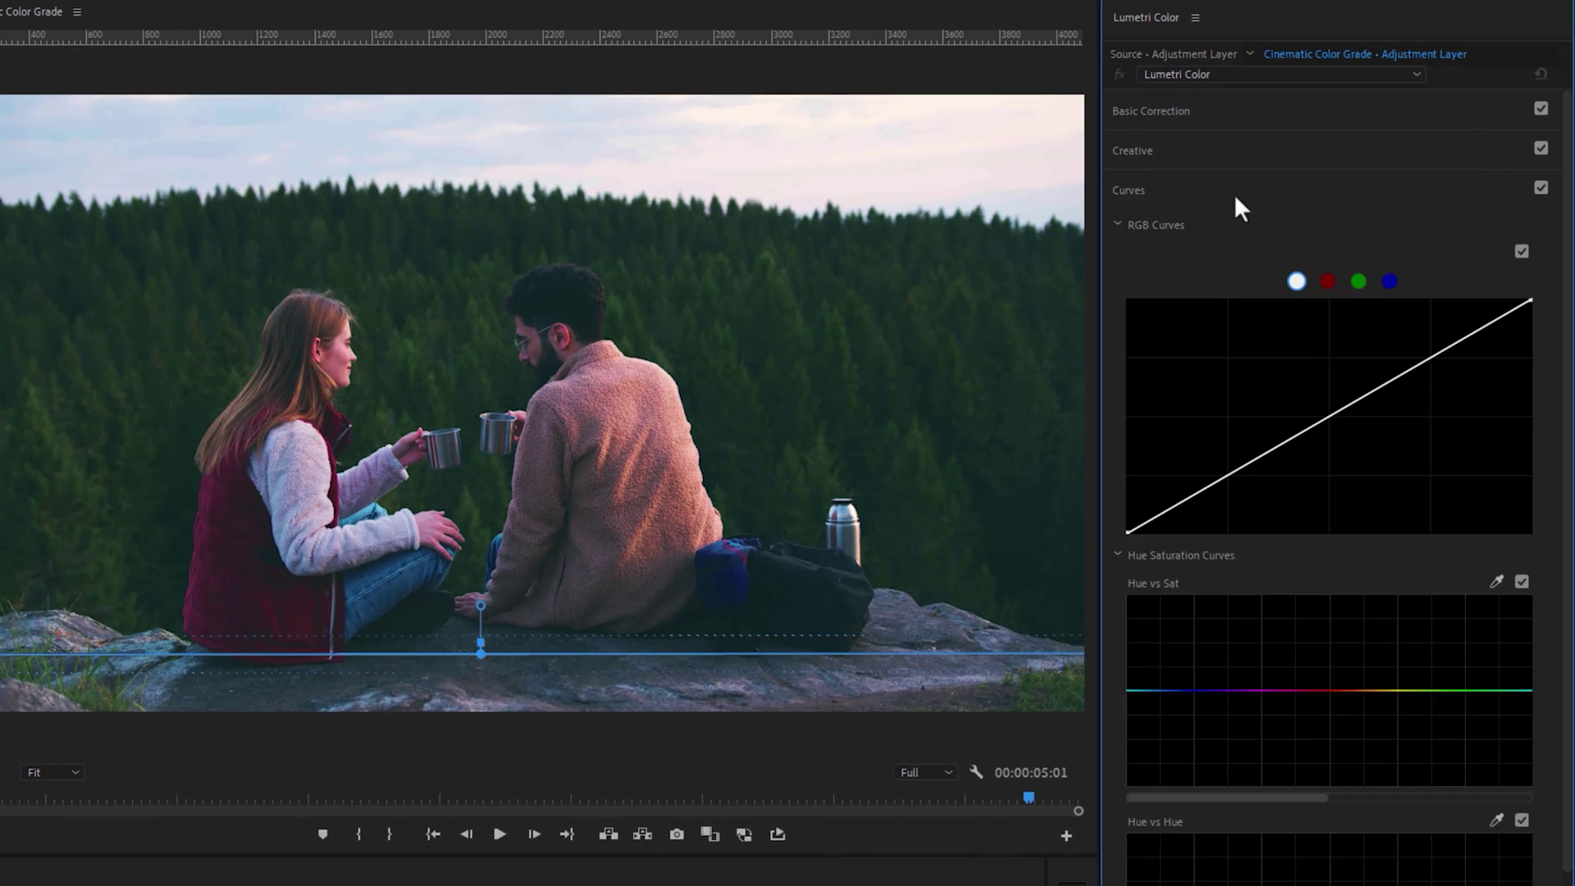
left_click_drag(1228, 478, 1230, 497)
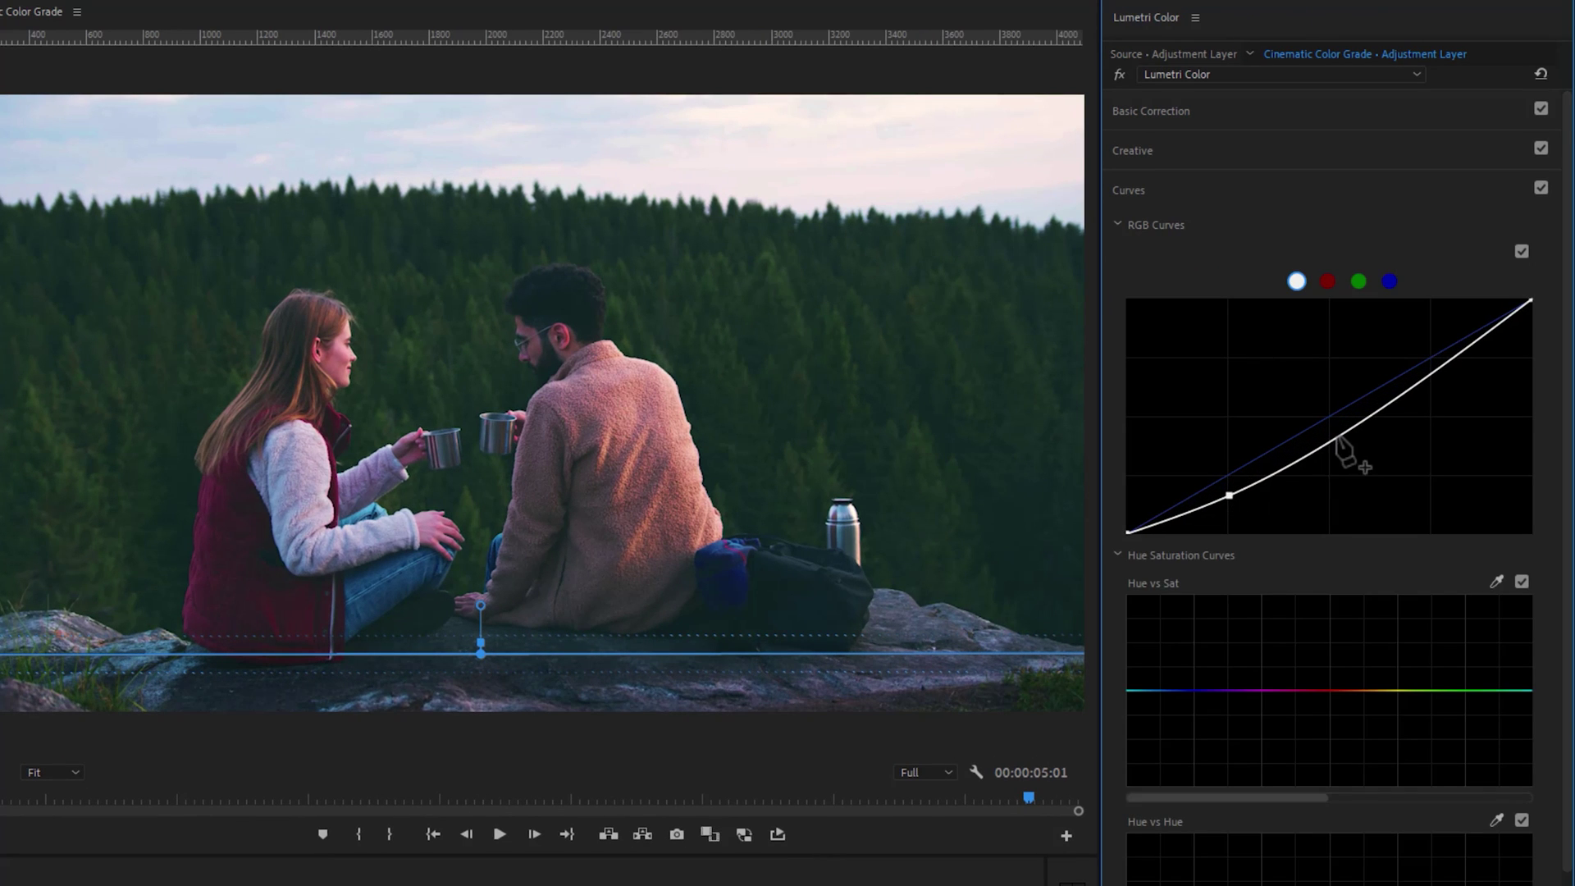
left_click_drag(1337, 438, 1335, 433)
left_click(1518, 252)
left_click(1517, 253)
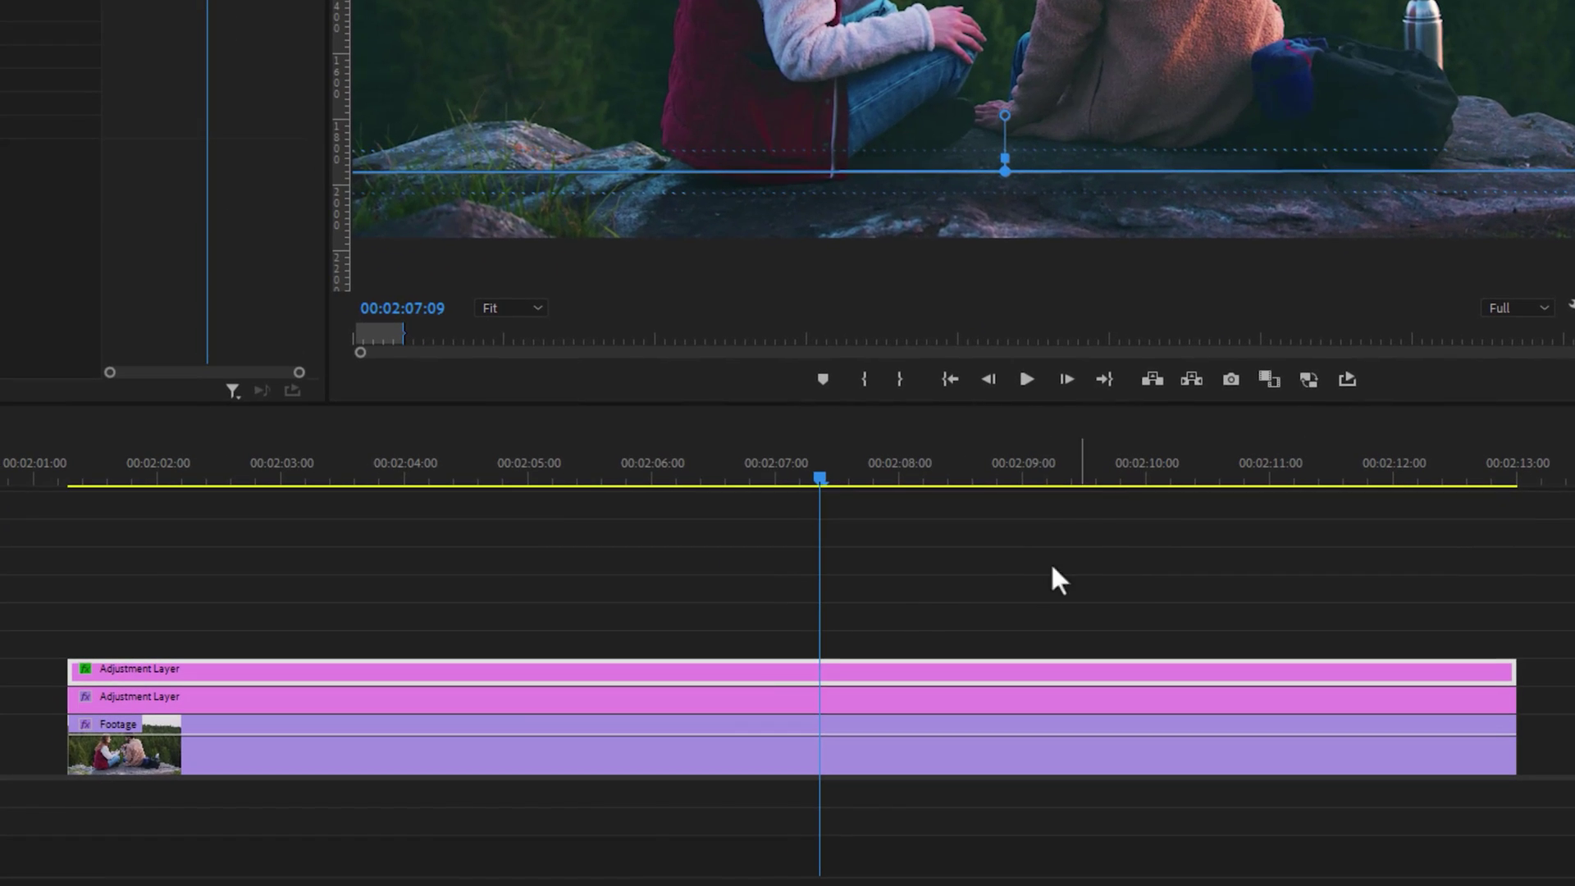
Step: Duplicate the masked adjustment layer onto the track above and move the copy's mask up over the sky
mouse_move(763, 669)
left_mouse_down()
mouse_move(777, 661)
mouse_move(765, 652)
left_mouse_up()
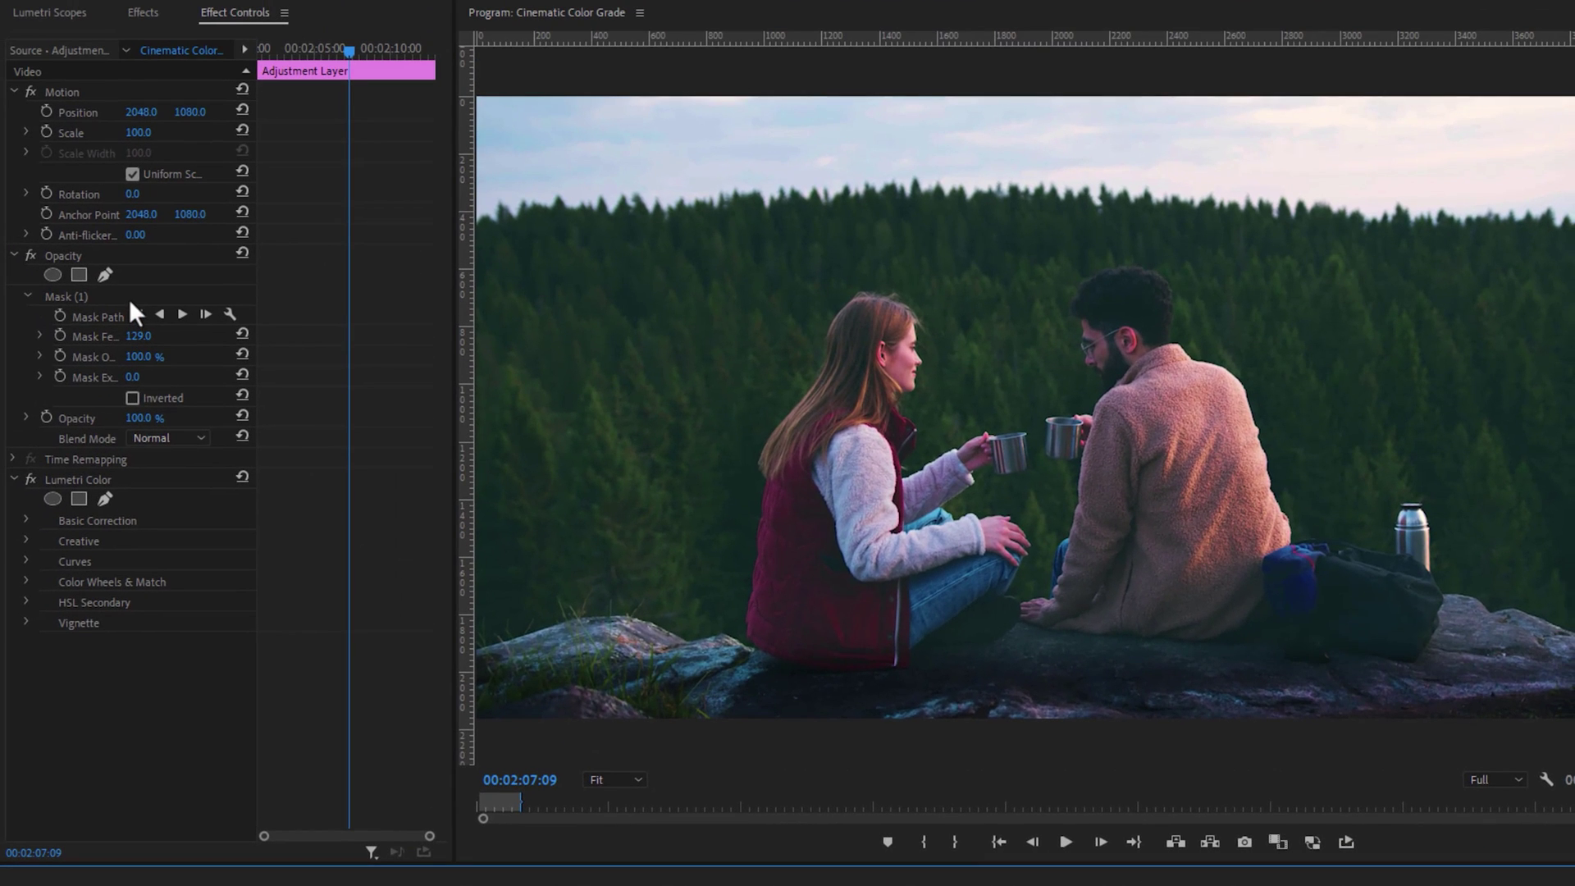
left_click(129, 298)
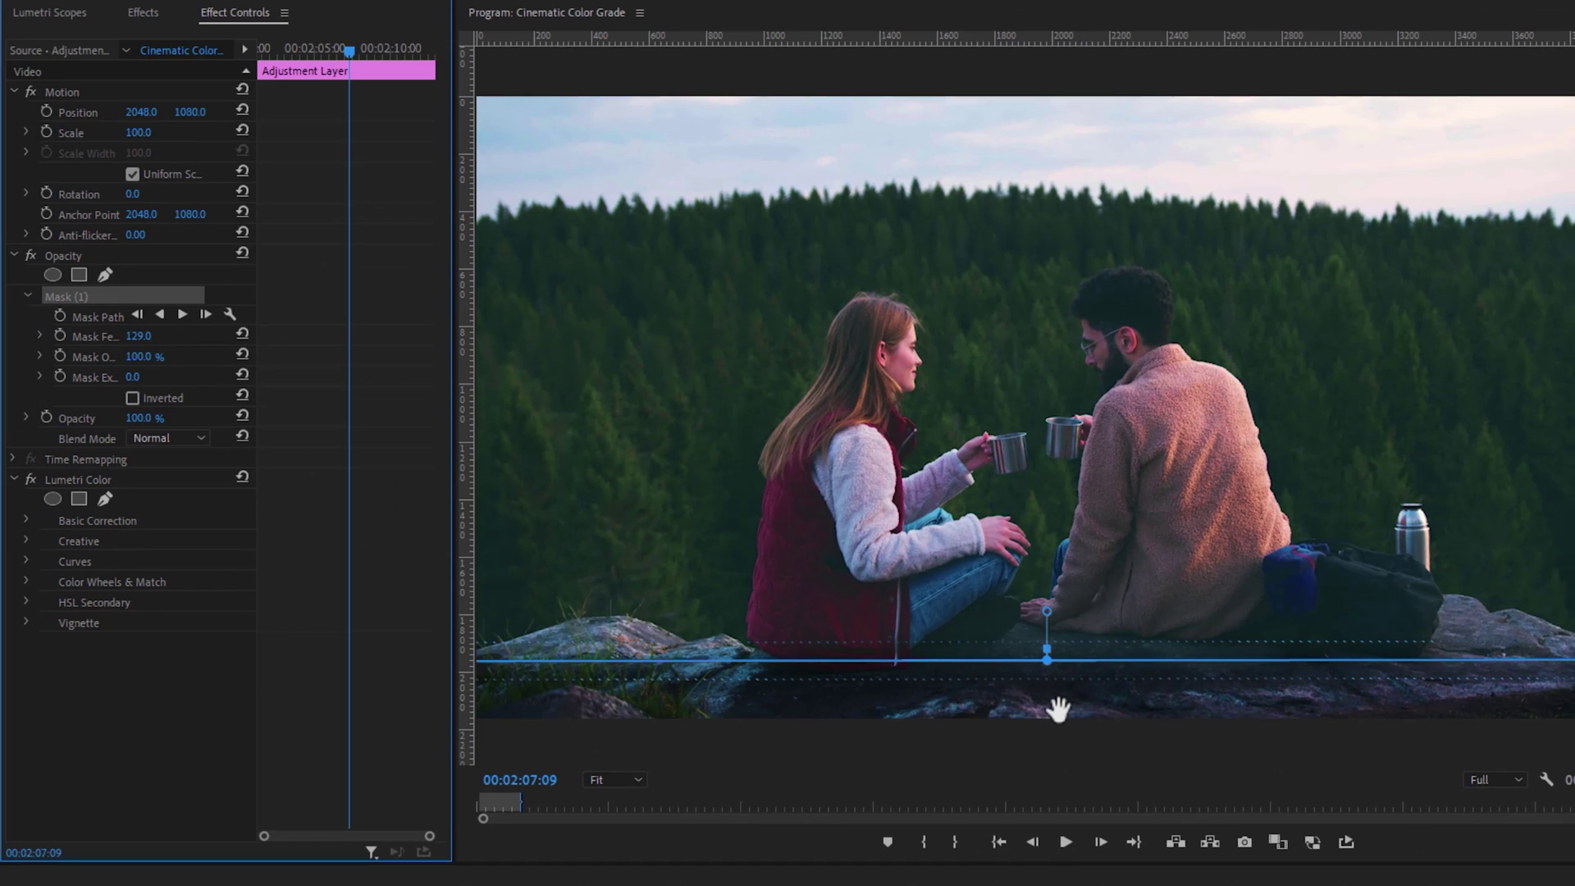
left_click_drag(1059, 710, 1072, 83)
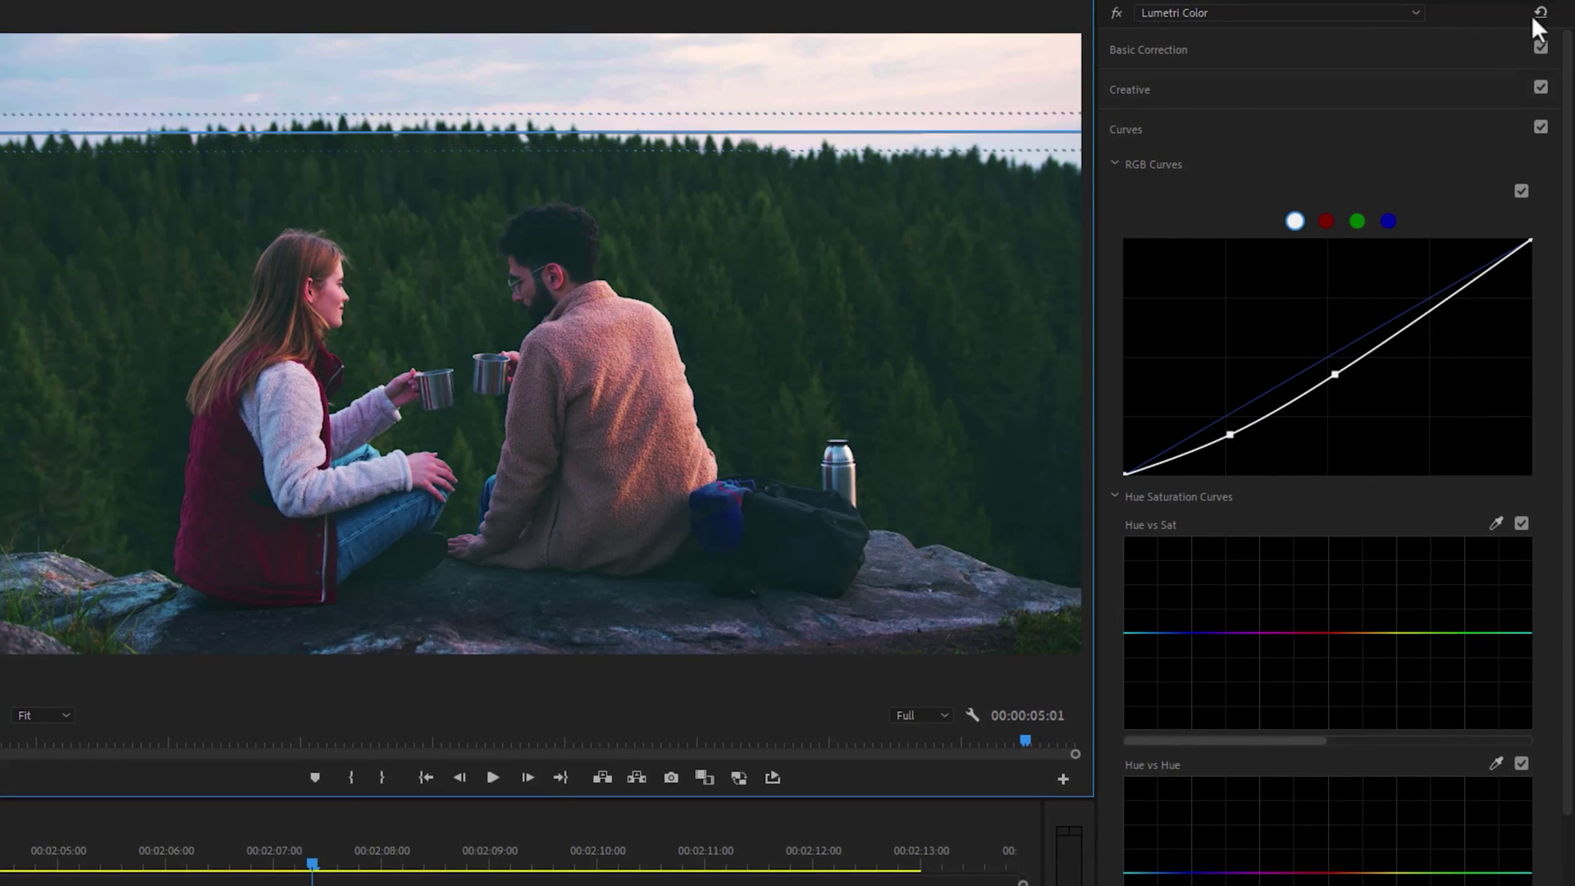
Step: Reset the copied layer's Lumetri Color and darken the sky by lowering the master curve's midtones slightly and its highlights more
left_click(1540, 13)
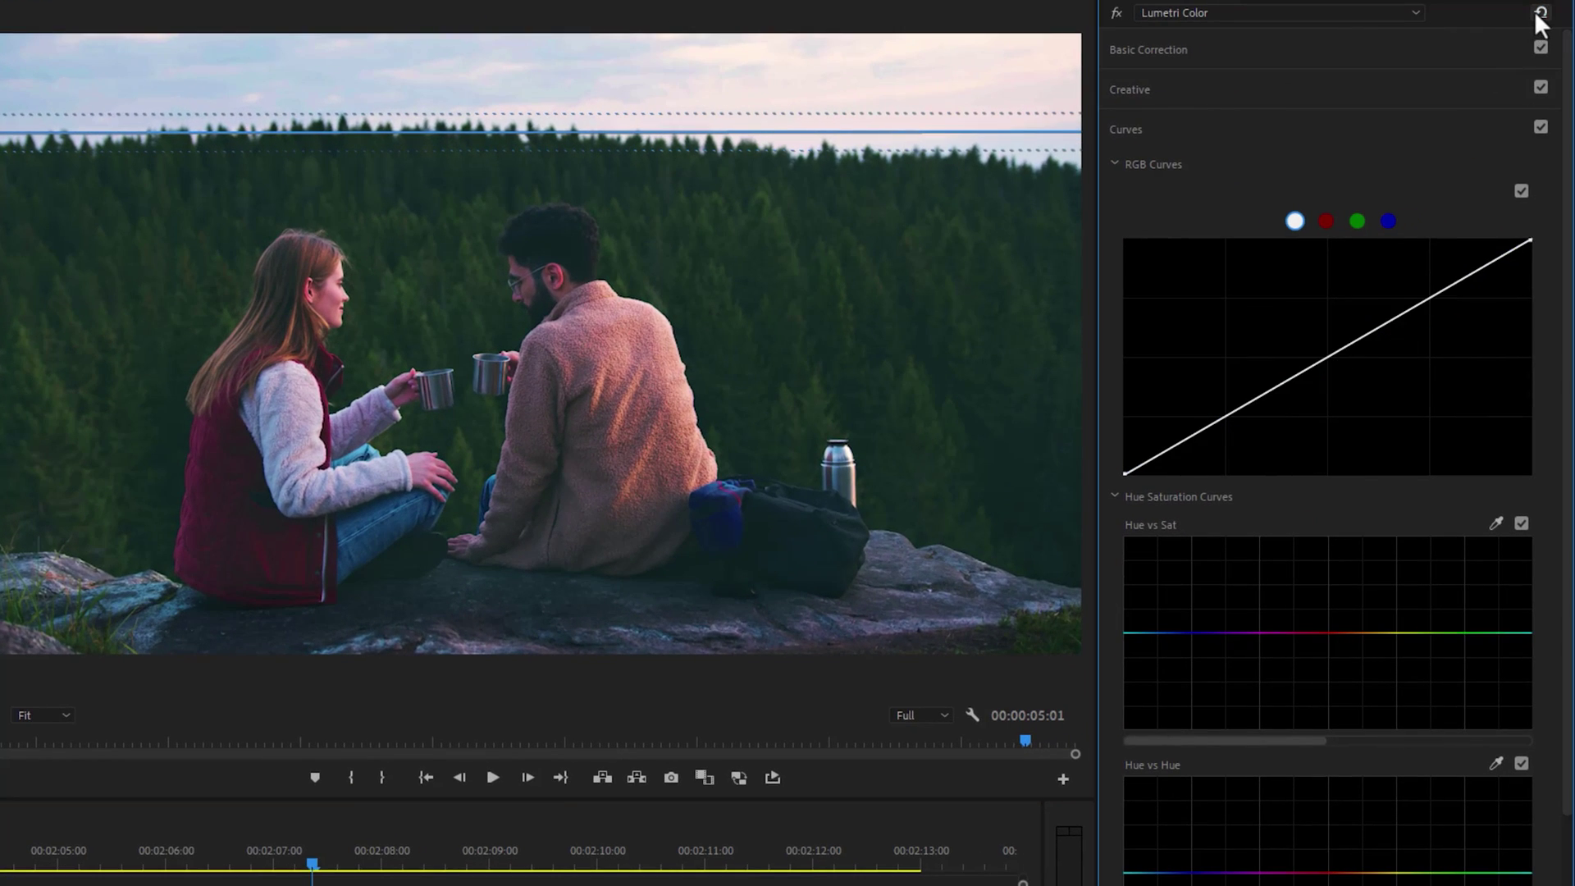
left_click_drag(1327, 359, 1332, 371)
left_click_drag(1437, 303, 1457, 318)
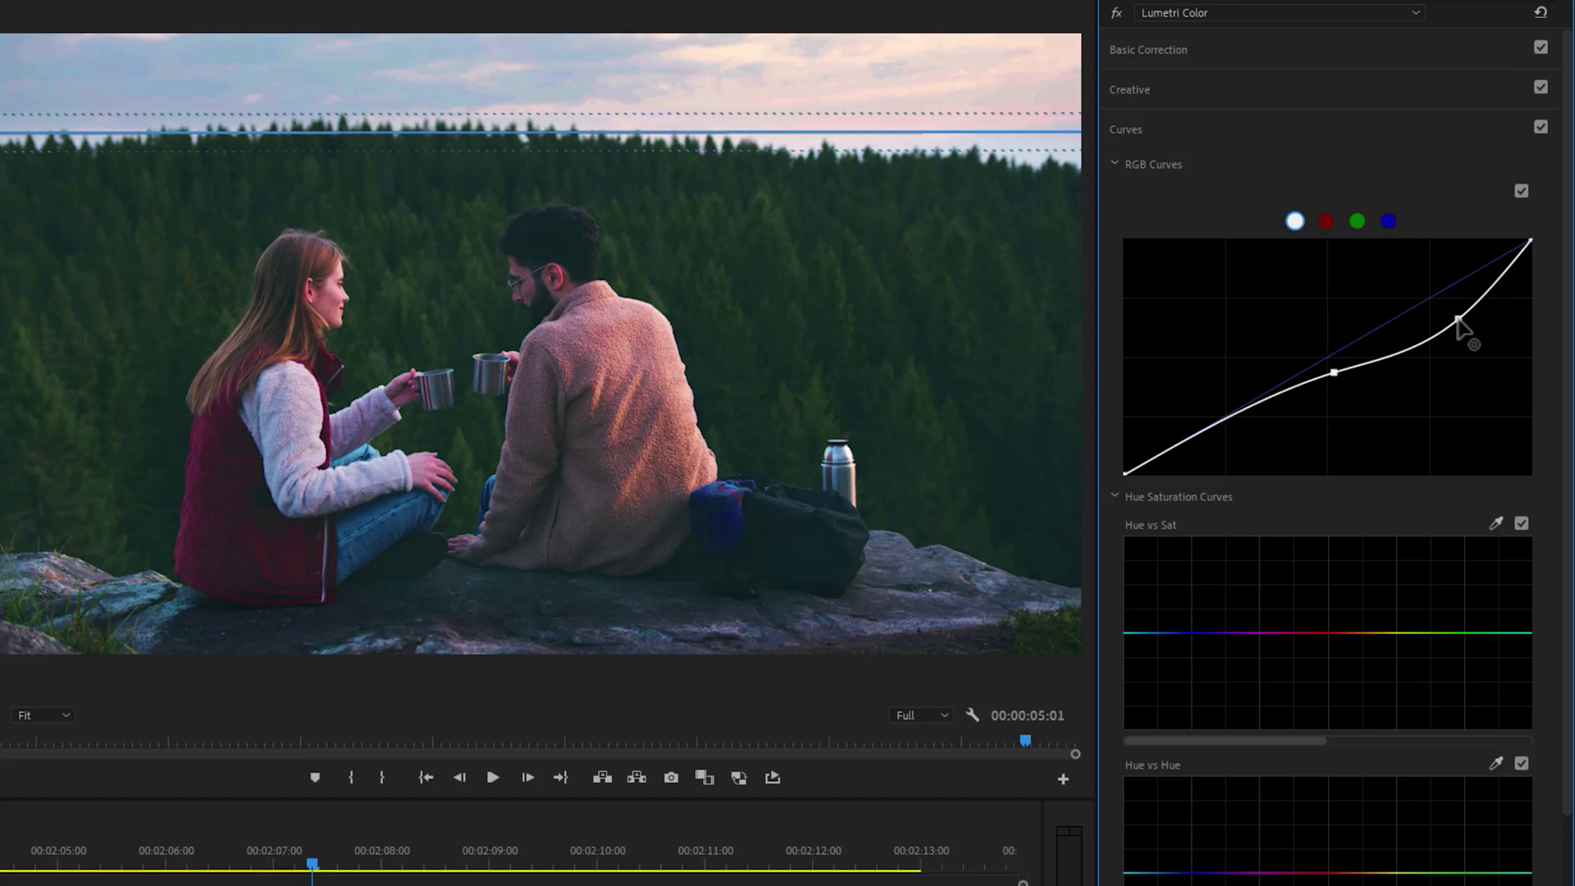
Step: Warm the sky with the red curve by moving its white point inward and lowering its midtones slightly
left_click(1327, 221)
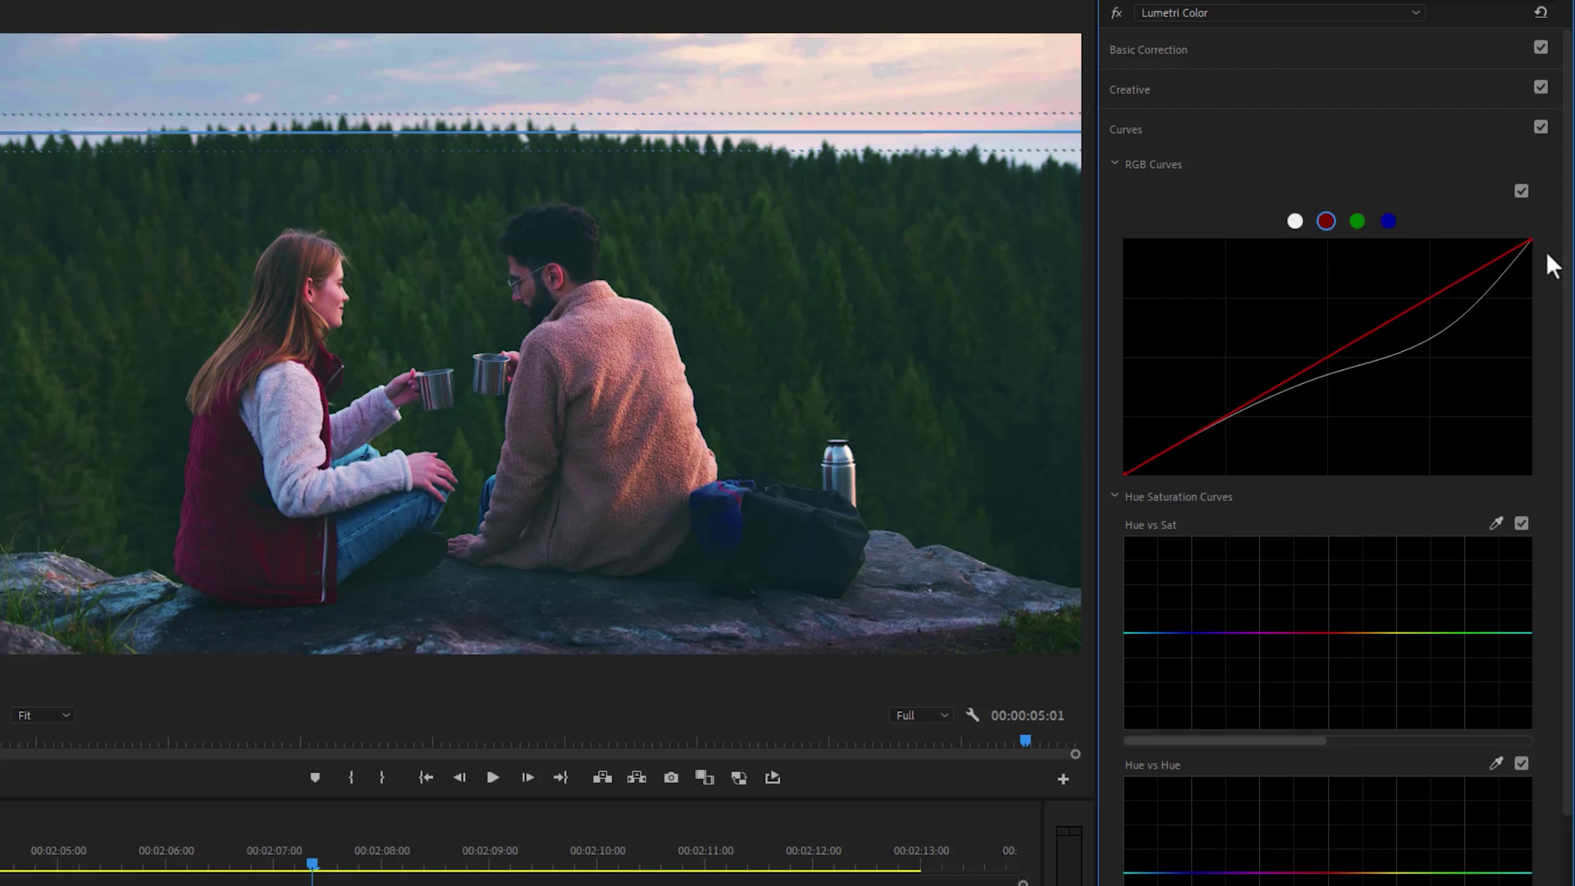
left_click_drag(1530, 240, 1496, 240)
left_click_drag(1313, 361, 1310, 383)
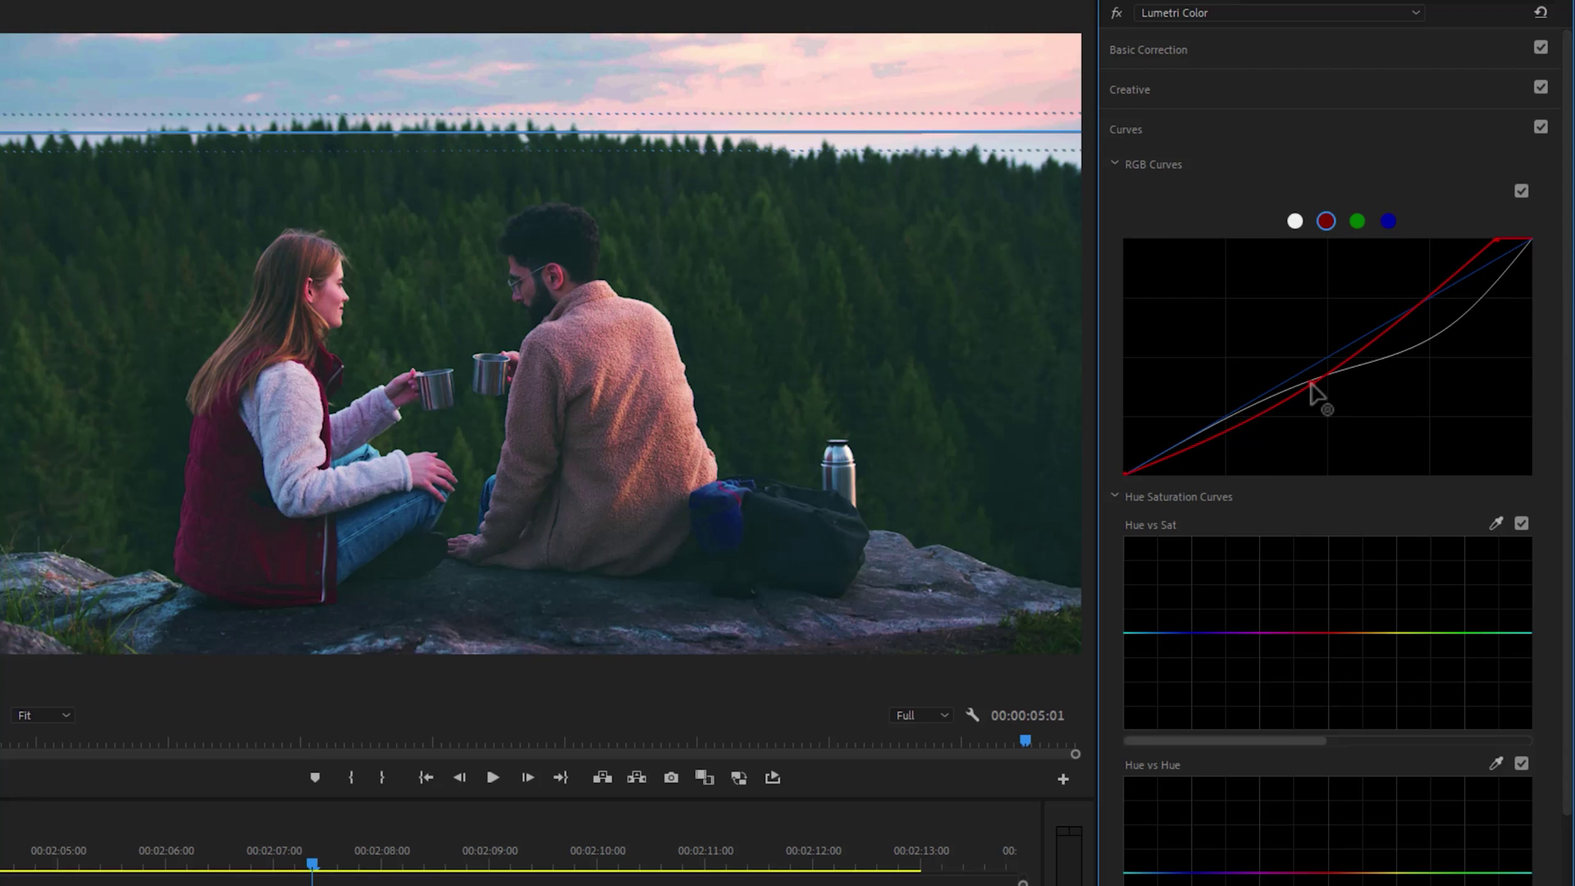
Step: Lower the white point of the sky layer's blue curve slightly and compare the sky with the RGB curves off and on
left_click(1388, 221)
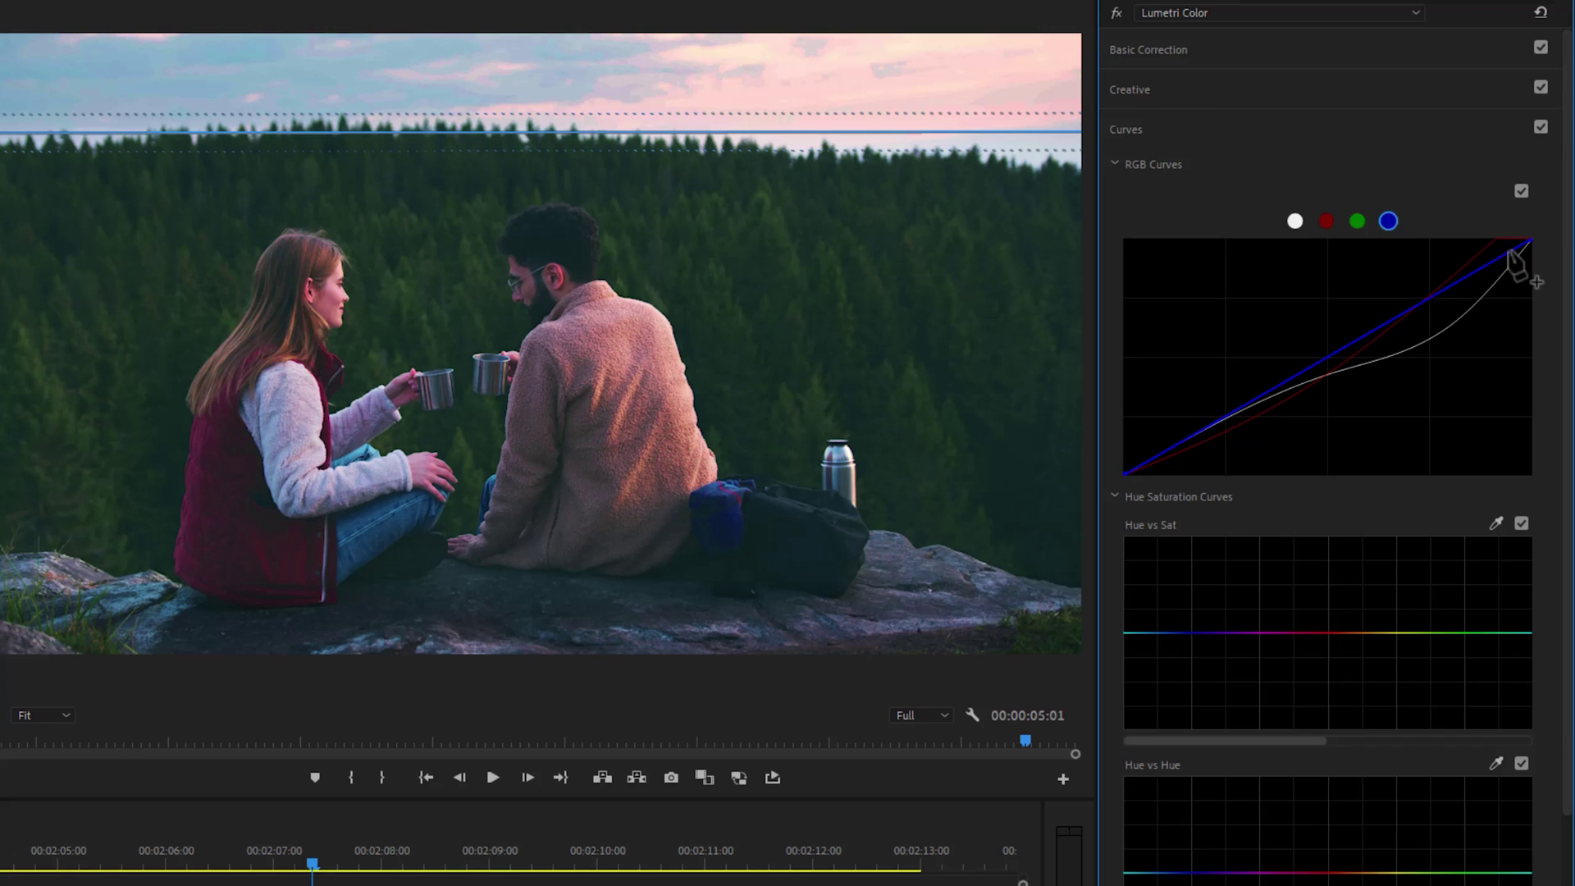
left_click_drag(1530, 240, 1532, 256)
left_click(1520, 195)
left_click(1521, 195)
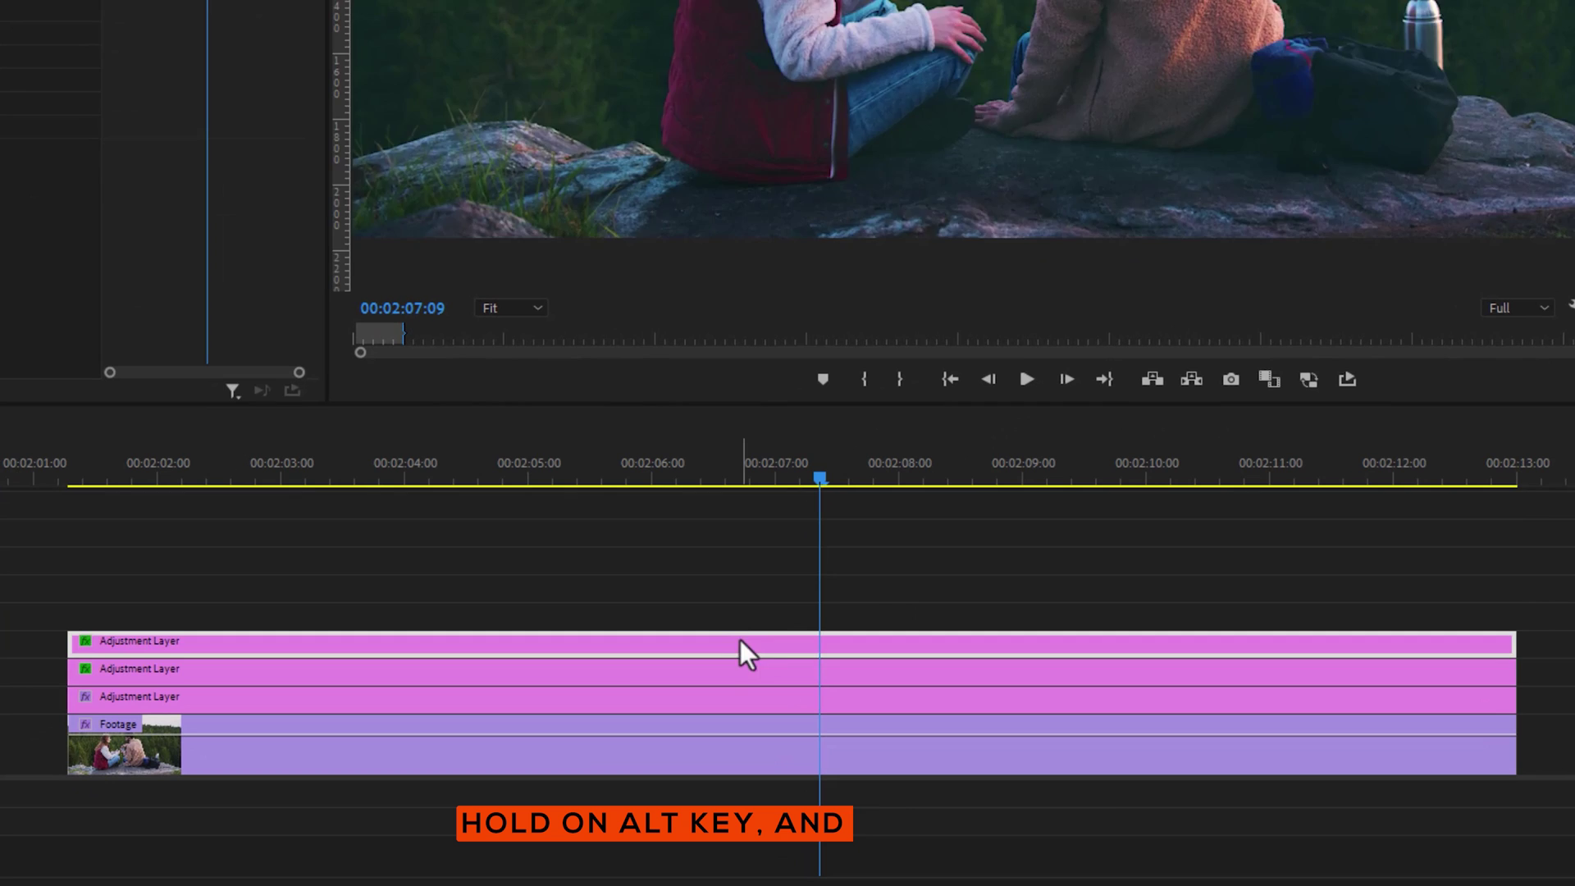
Step: Duplicate the sky adjustment layer onto the track above, delete the copy's opacity mask and reset its Lumetri Color effect
left_click_drag(652, 706, 653, 686)
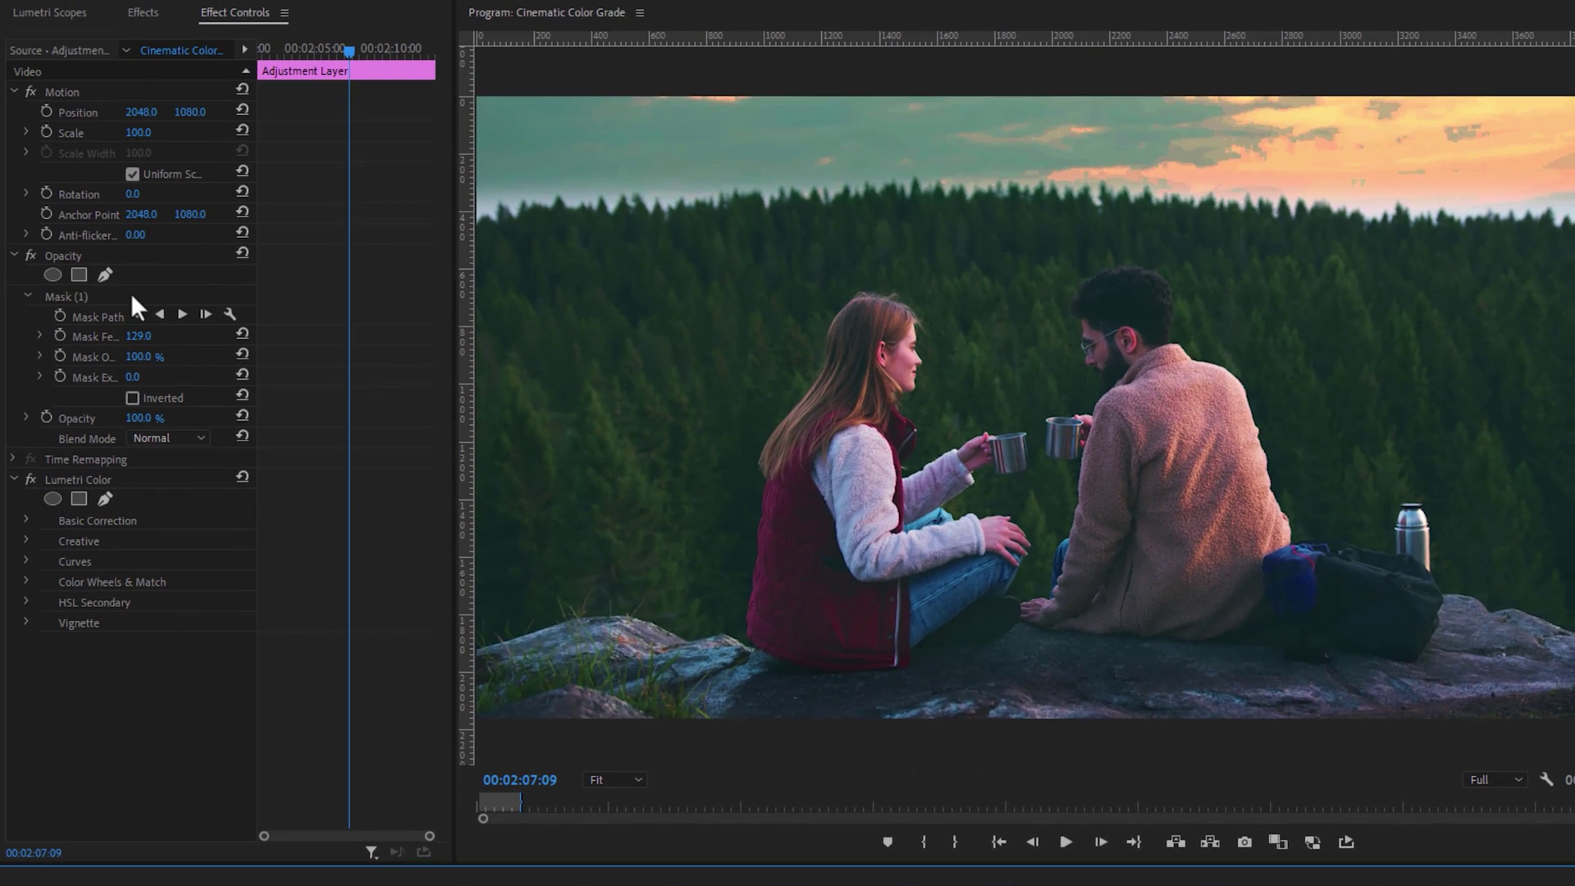
left_click(130, 296)
key("Delete")
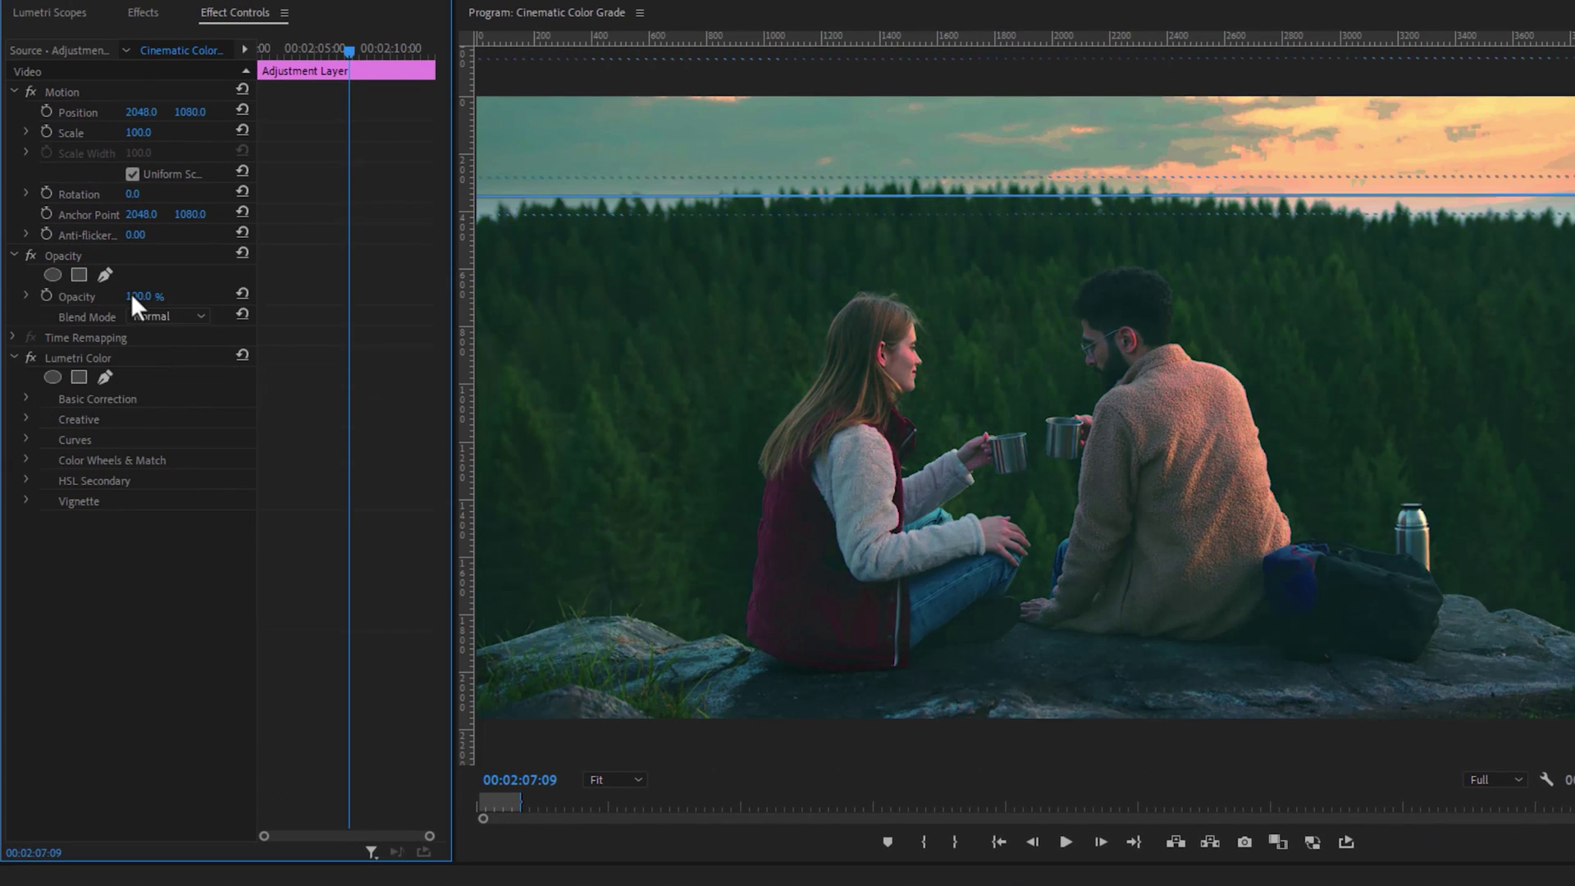
left_click(113, 360)
left_click(236, 358)
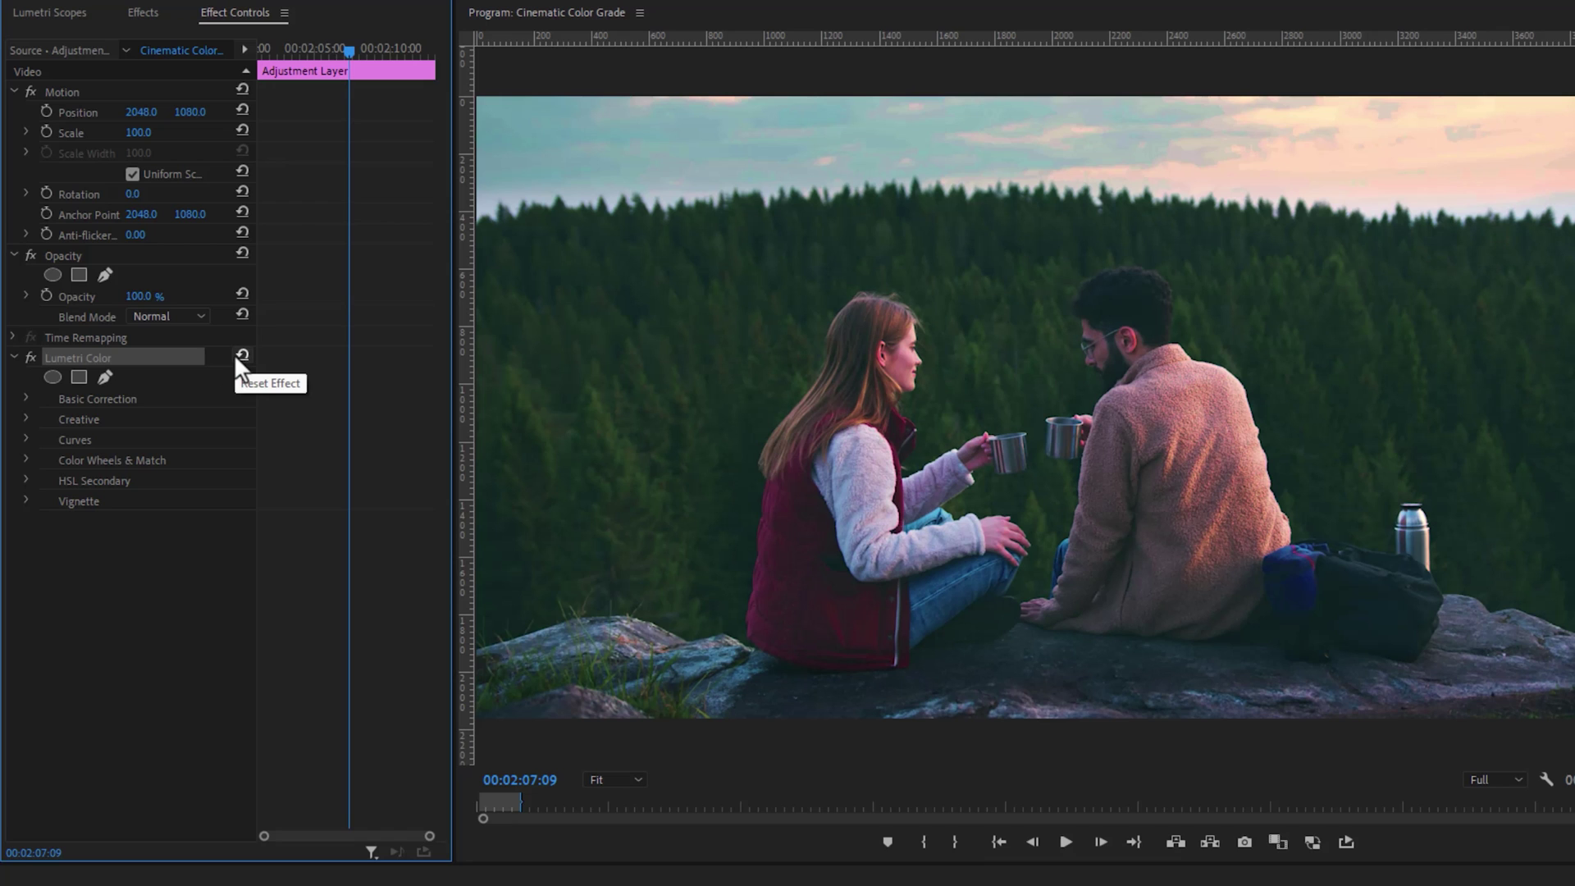
Step: Add an elliptical opacity mask enlarged and tilted around the couple, and set its feather to 207
left_click(53, 274)
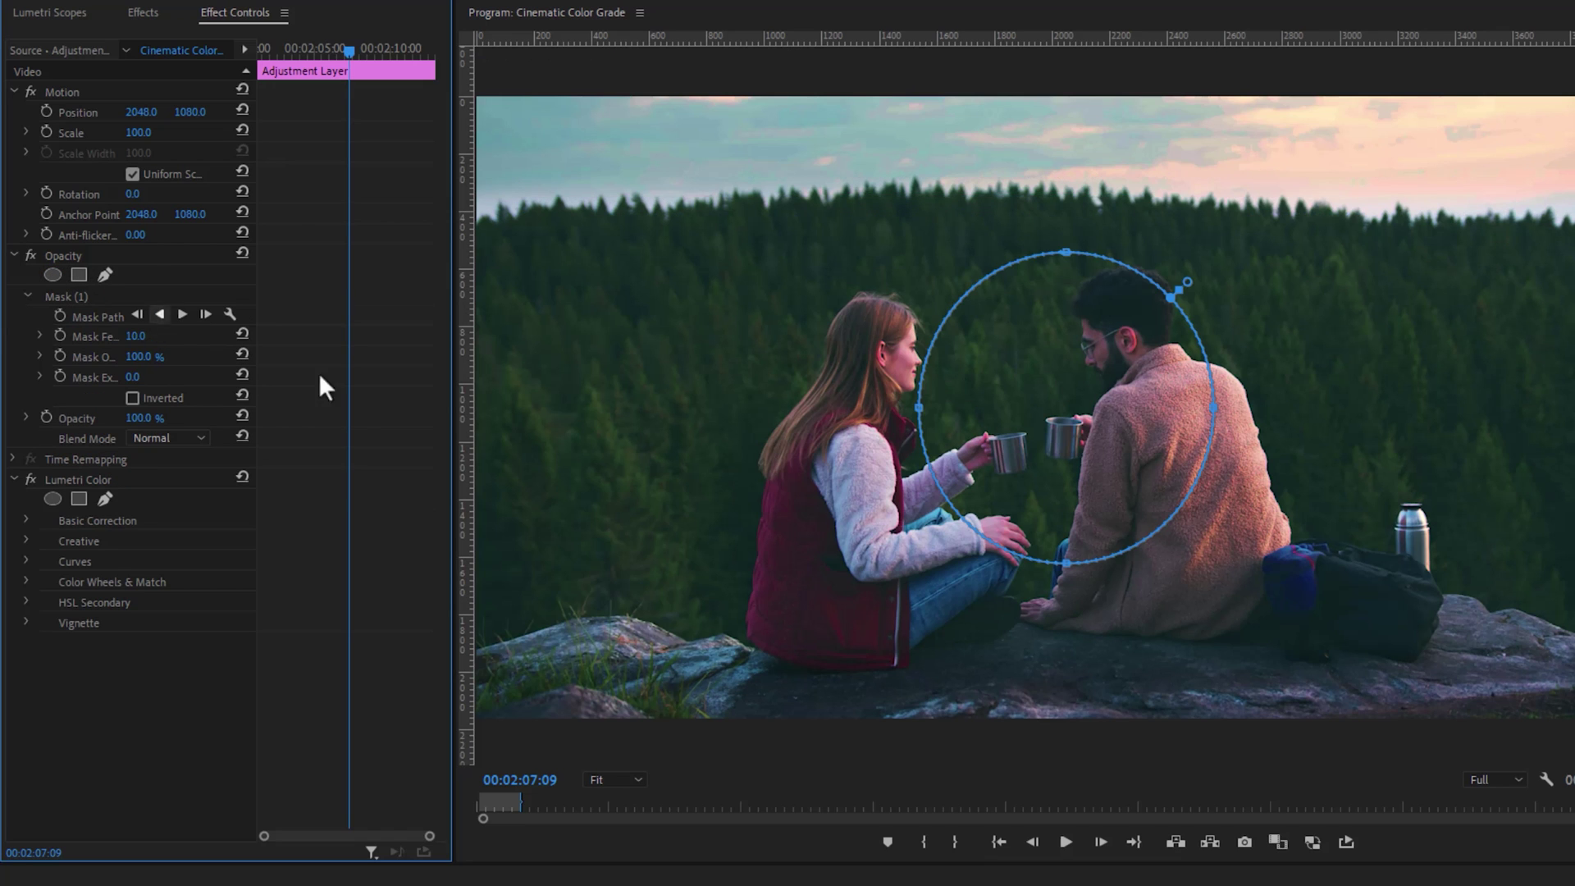
left_click_drag(1023, 411, 1274, 418)
left_click_drag(1002, 580, 993, 700)
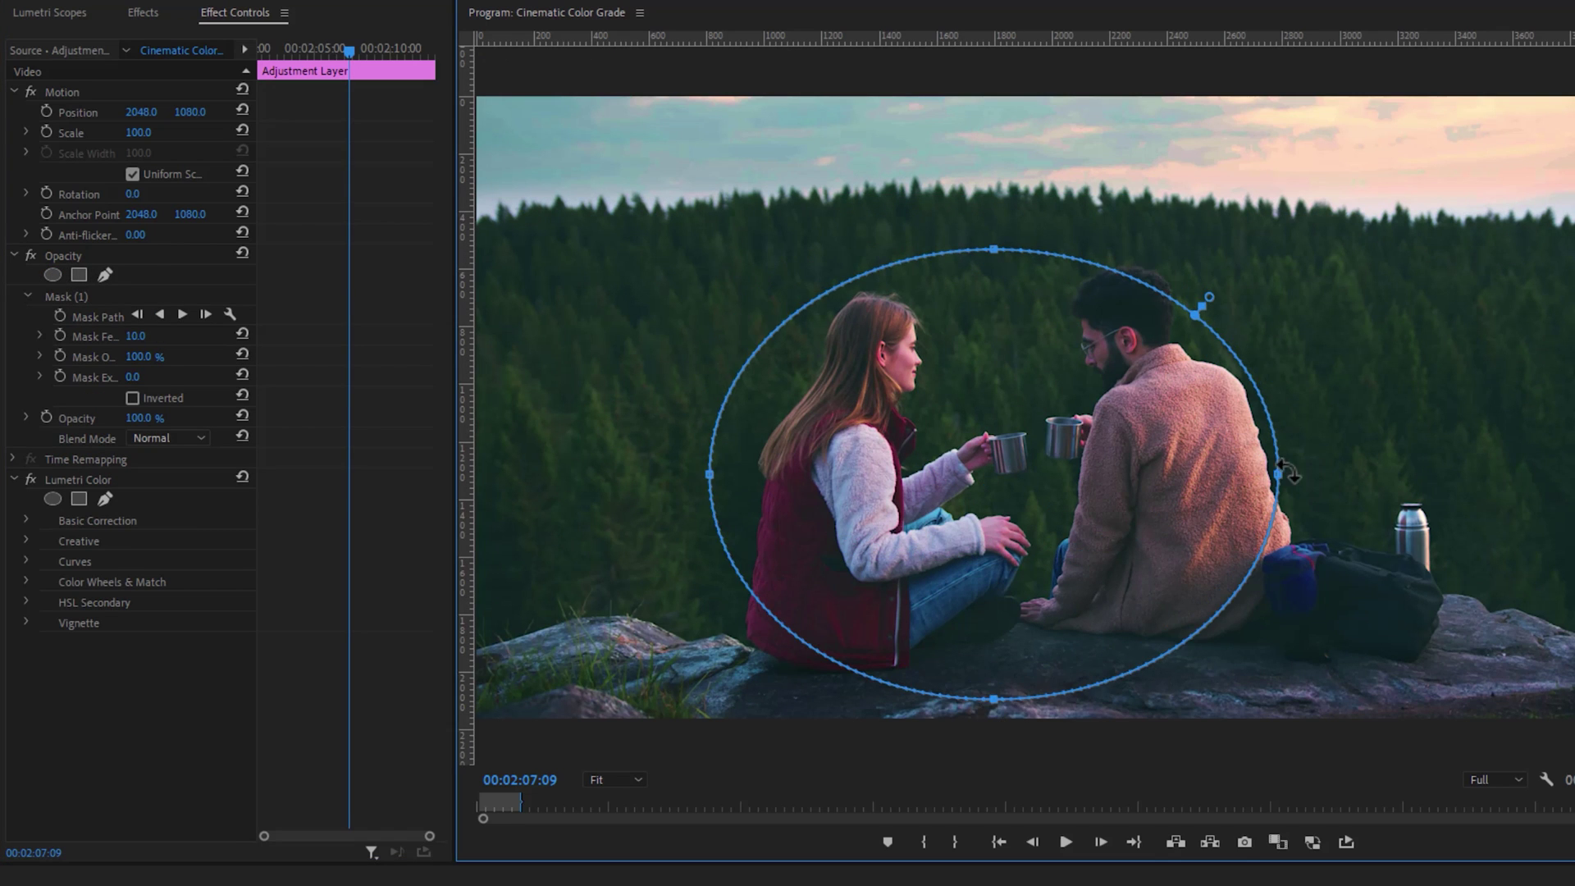
left_click_drag(1288, 473, 1090, 607)
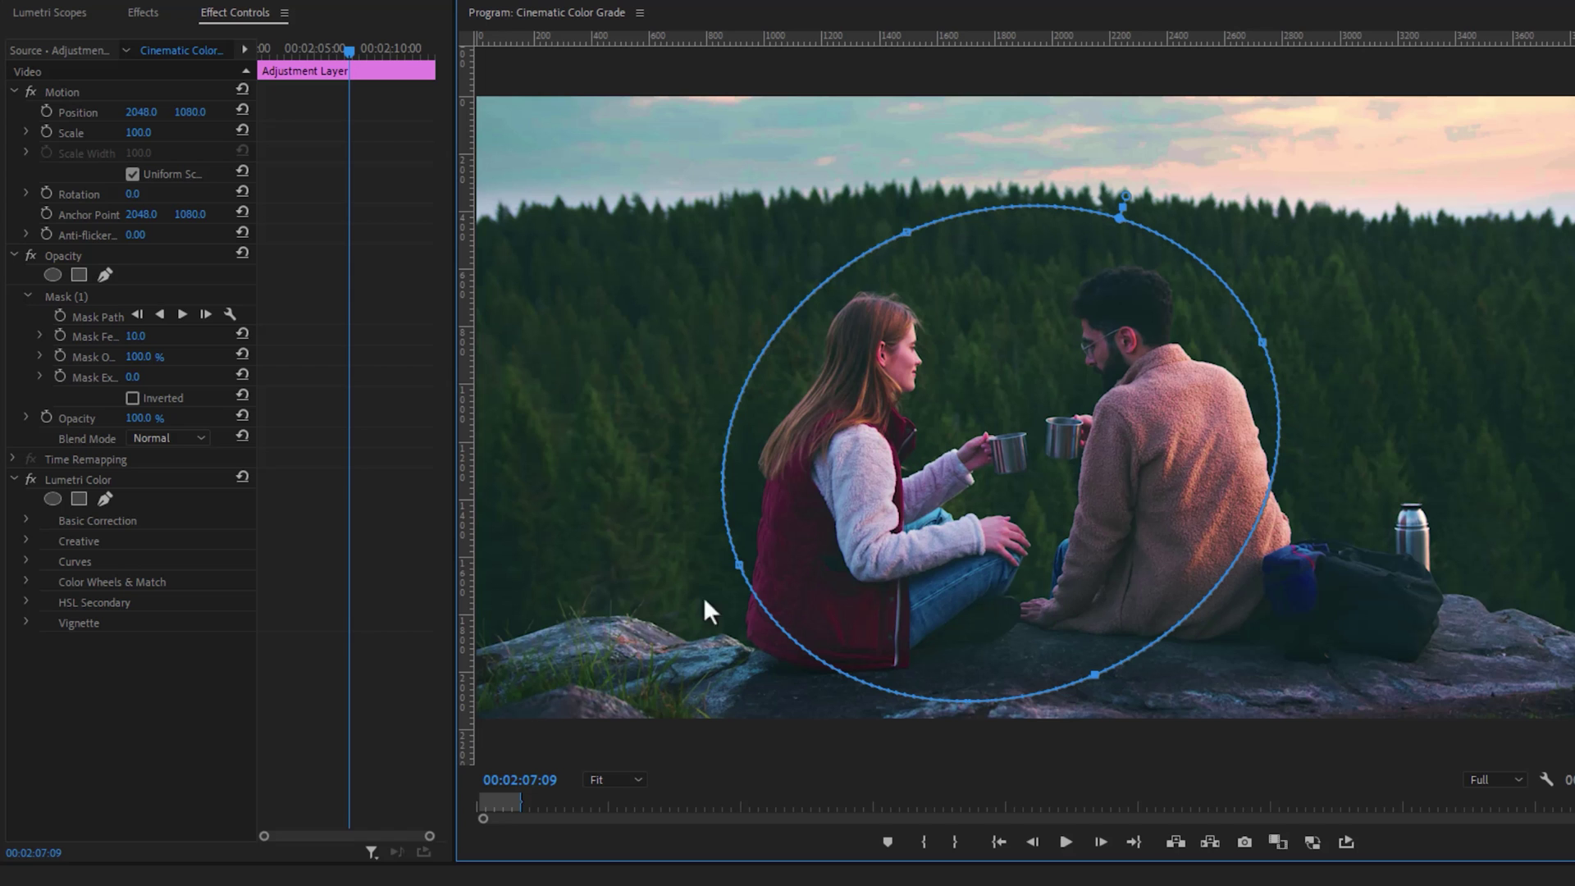
left_click_drag(135, 336, 206, 335)
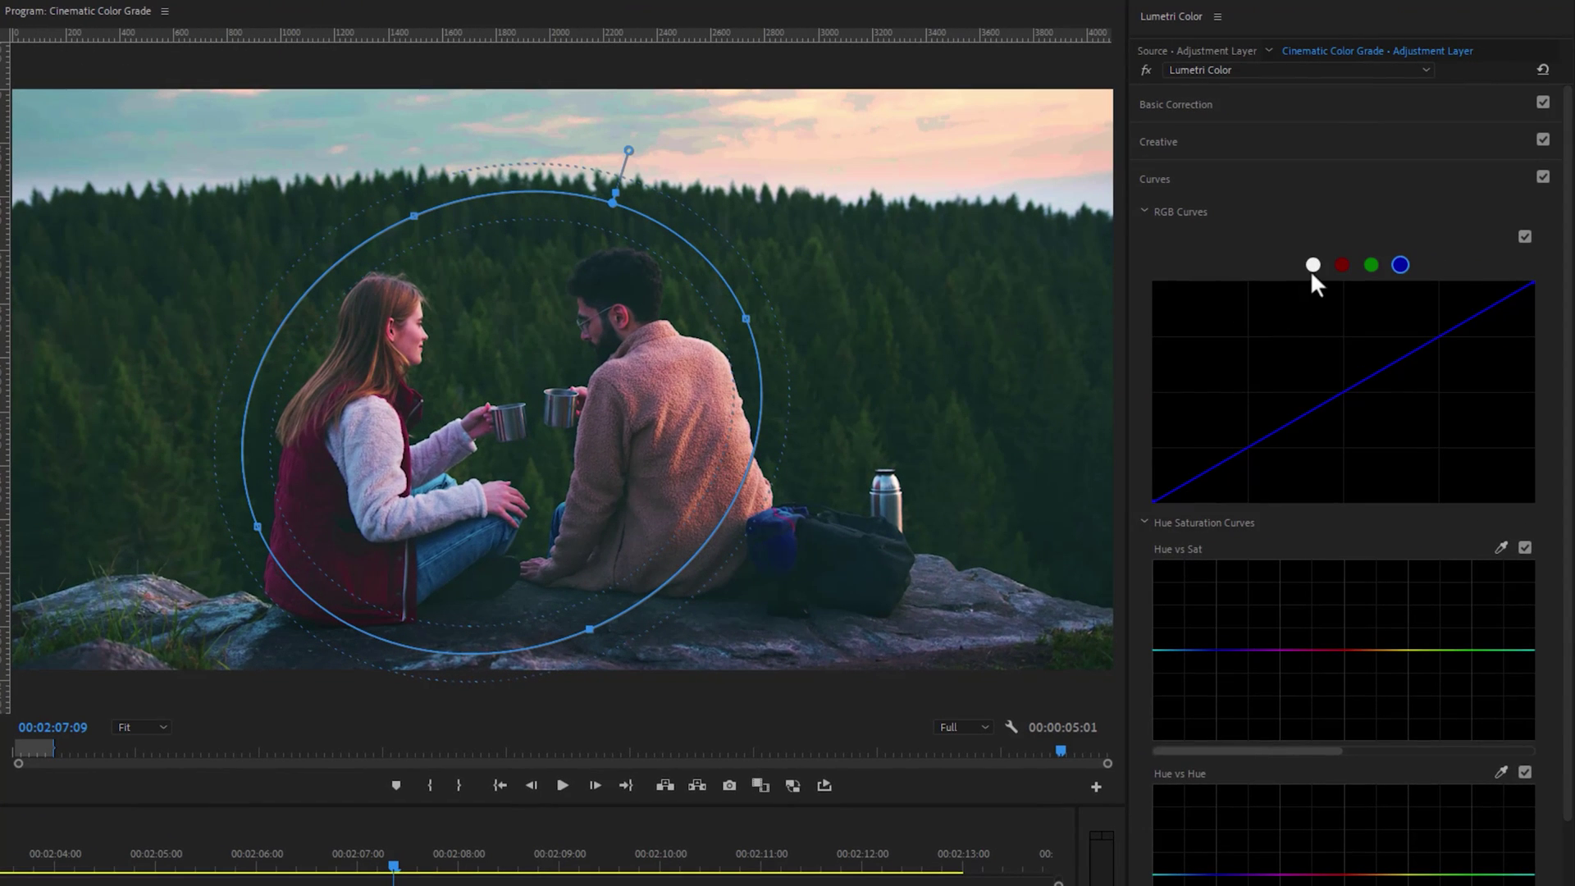
Step: Try lowering the midtones of the master RGB curve inside the elliptical mask, and remove the added curve point
left_click(1313, 264)
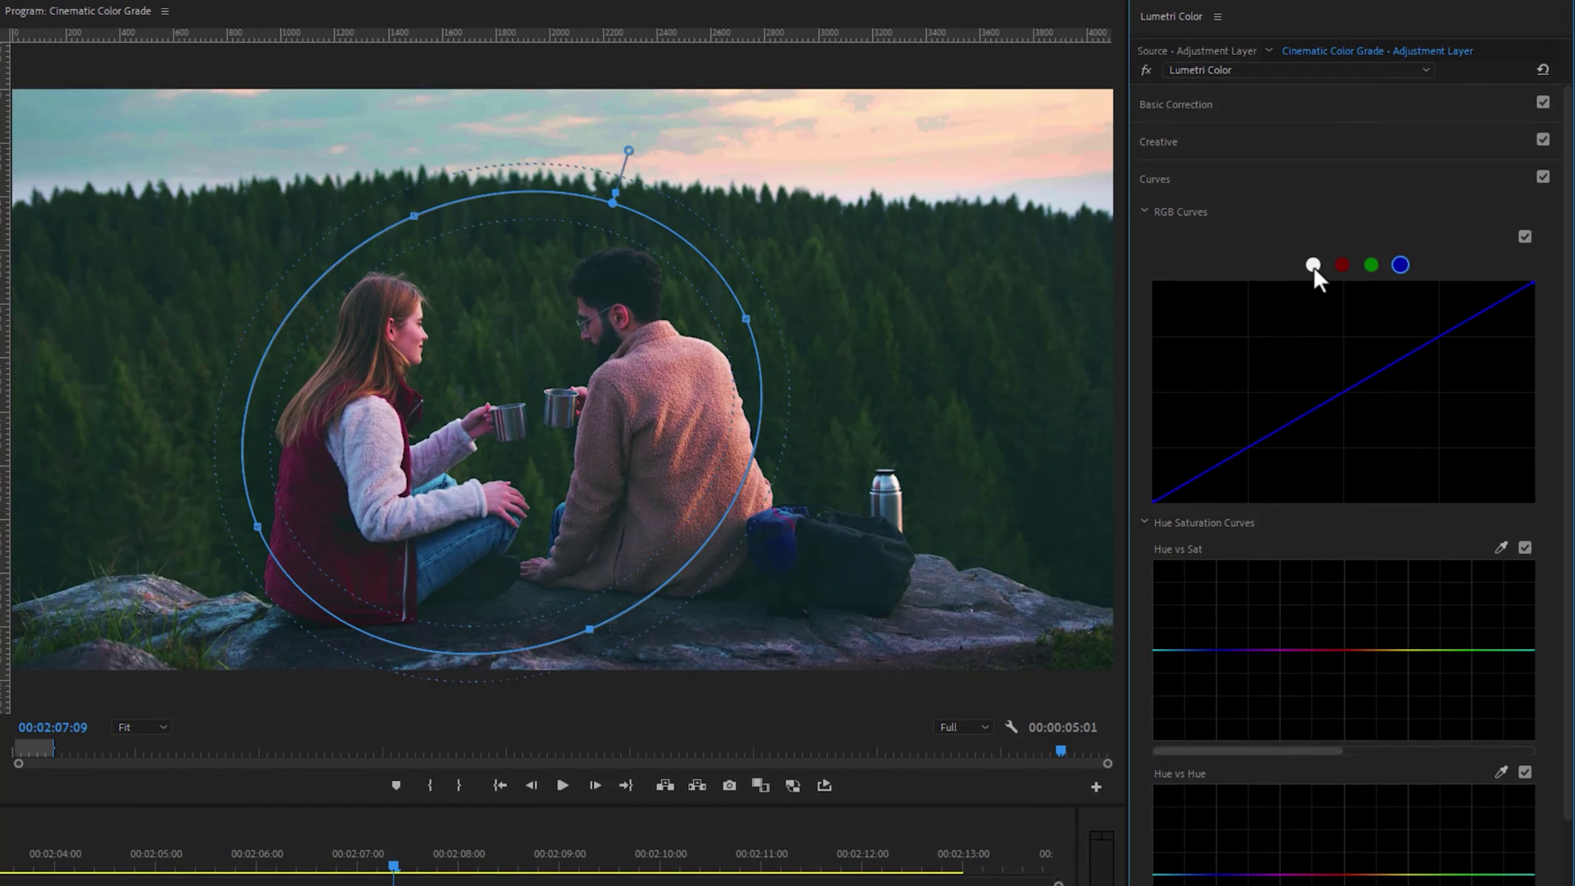
left_click_drag(1341, 400, 1349, 407)
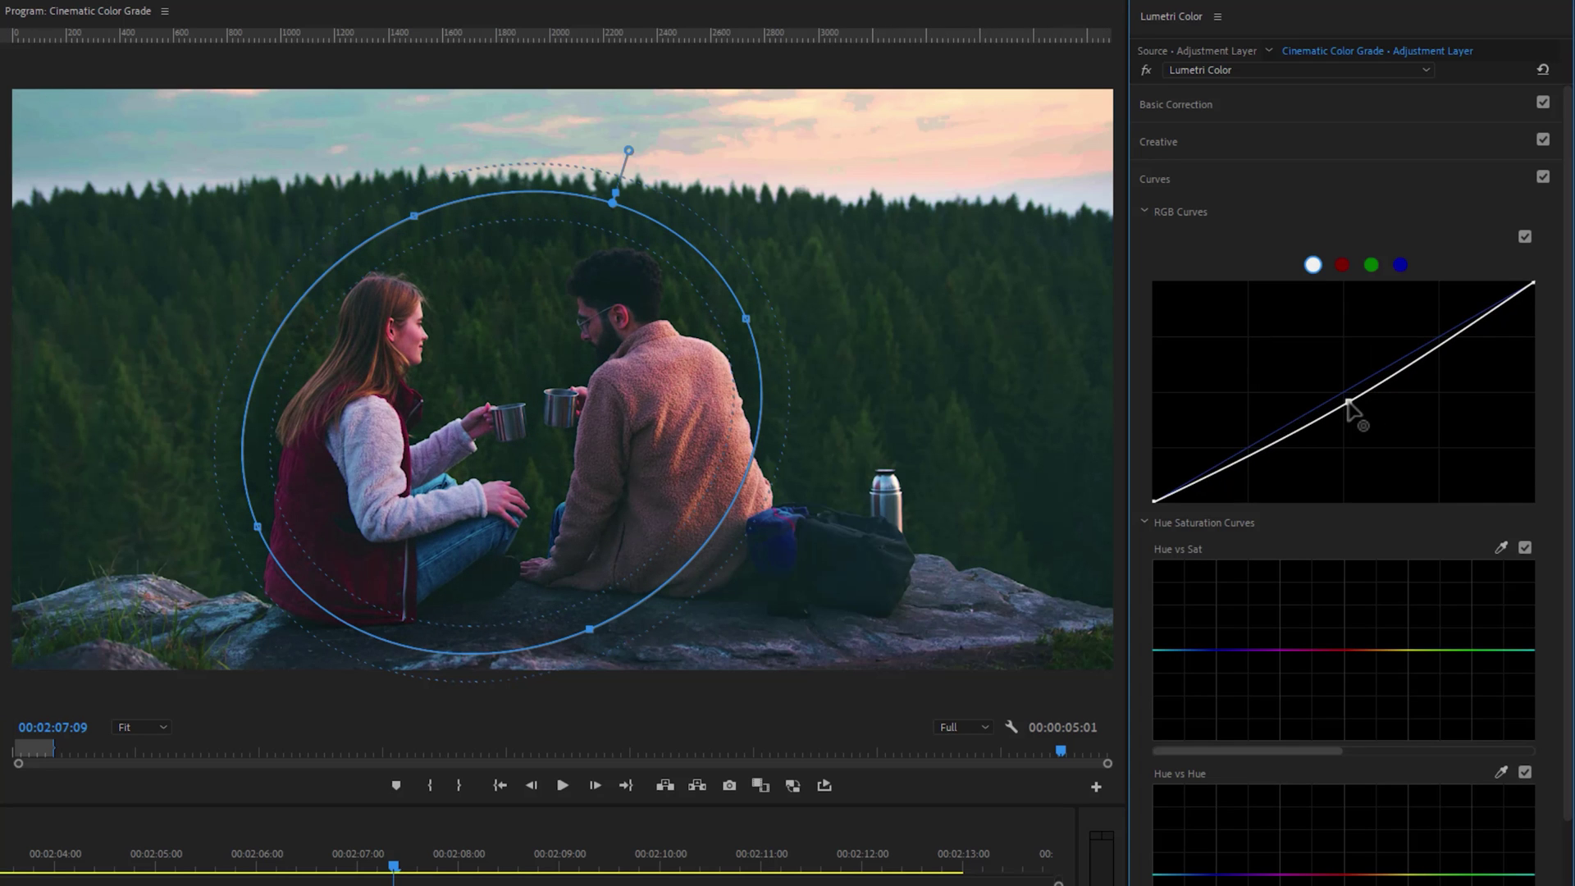
left_click(1349, 406, "ctrl")
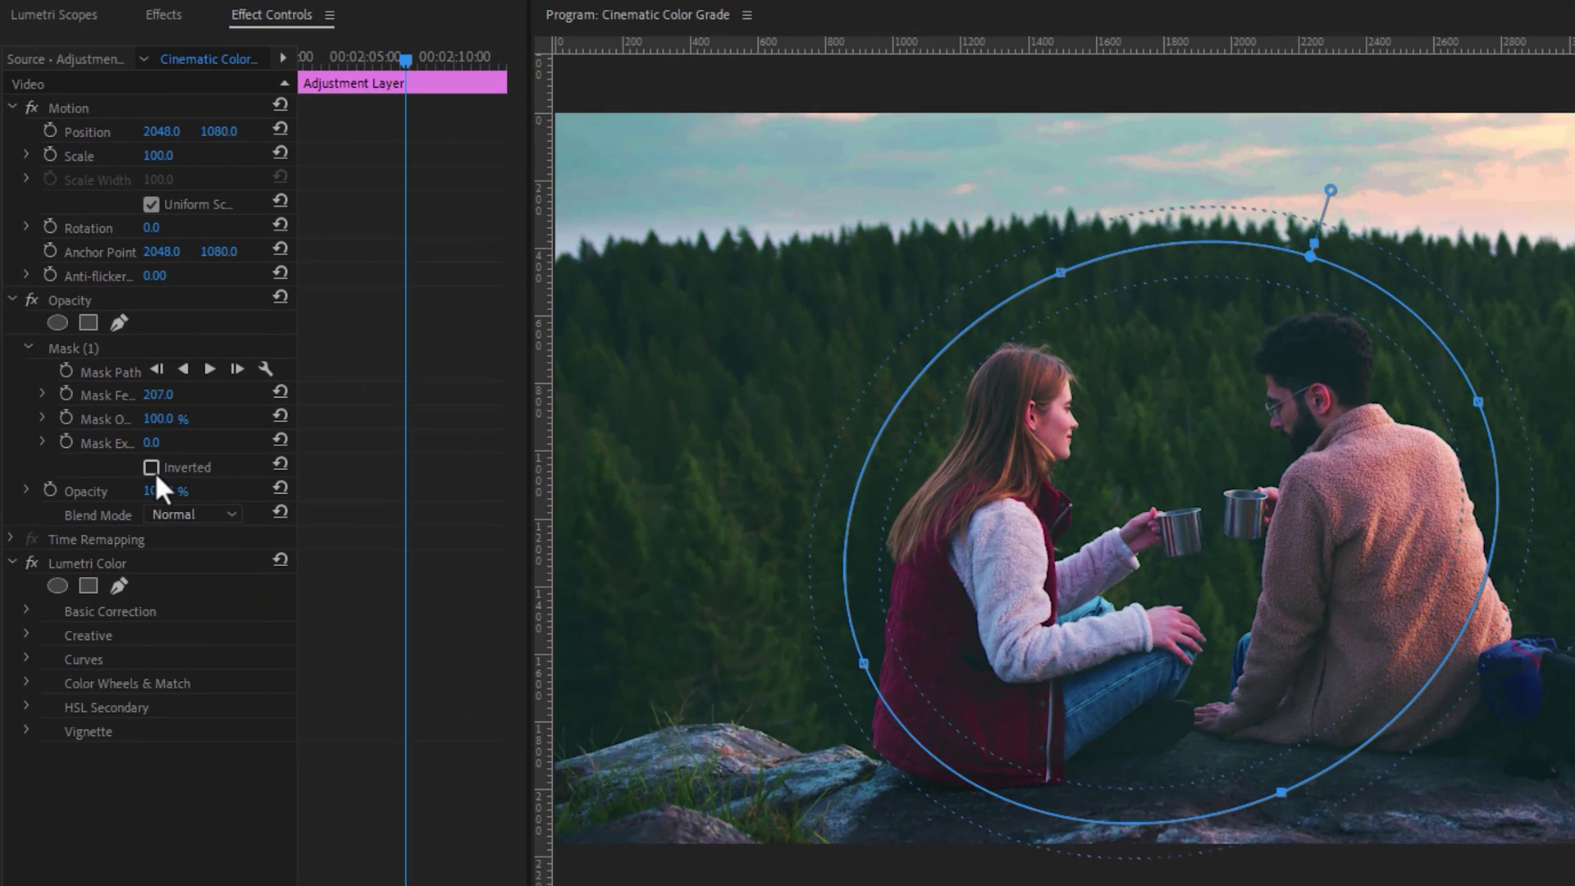
Step: Invert the elliptical mask and darken the area around the couple by lowering the master curve's midtones and shadows
left_click(152, 468)
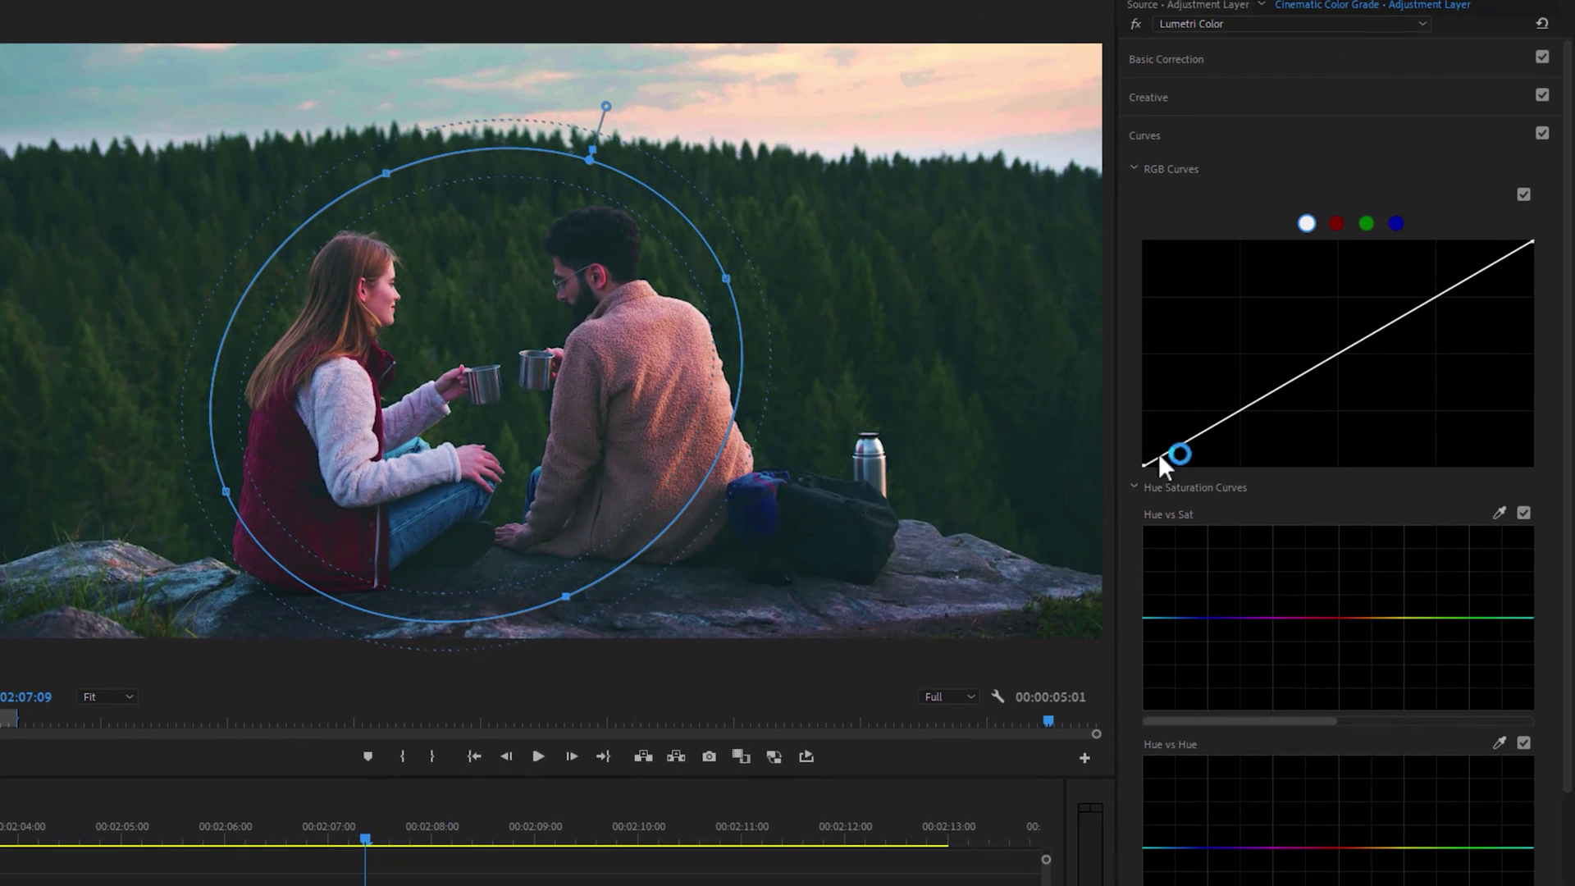
left_click_drag(1343, 363, 1340, 362)
left_click_drag(1238, 432, 1238, 429)
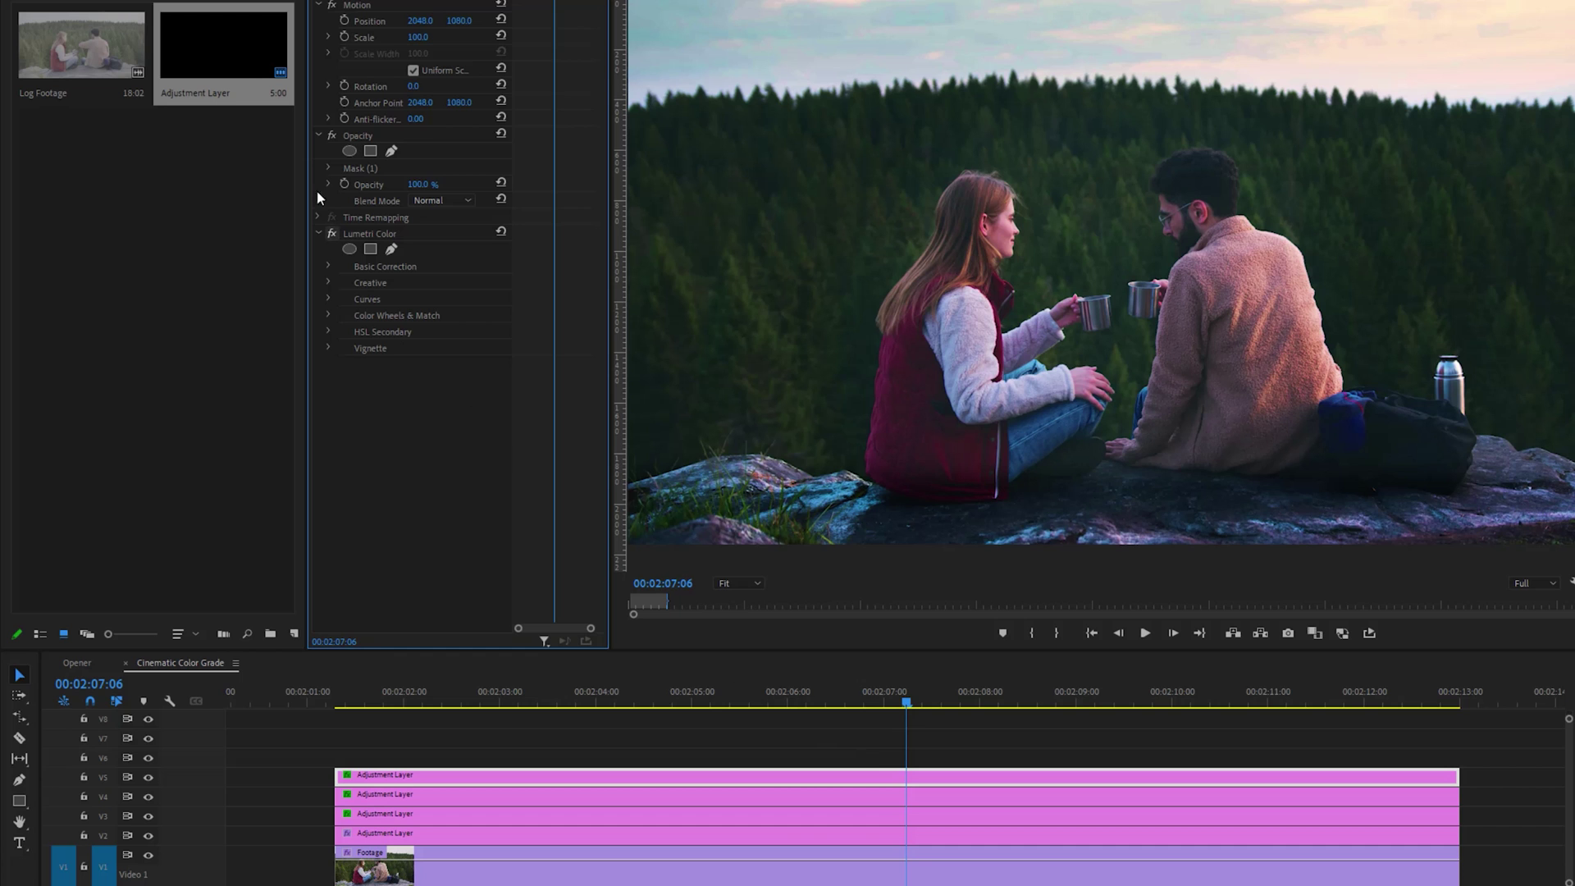
Step: Place another adjustment layer above the others, extend it to the end of the clip and apply Gaussian Blur to it
left_click_drag(320, 197, 336, 756)
left_click_drag(812, 756, 1459, 757)
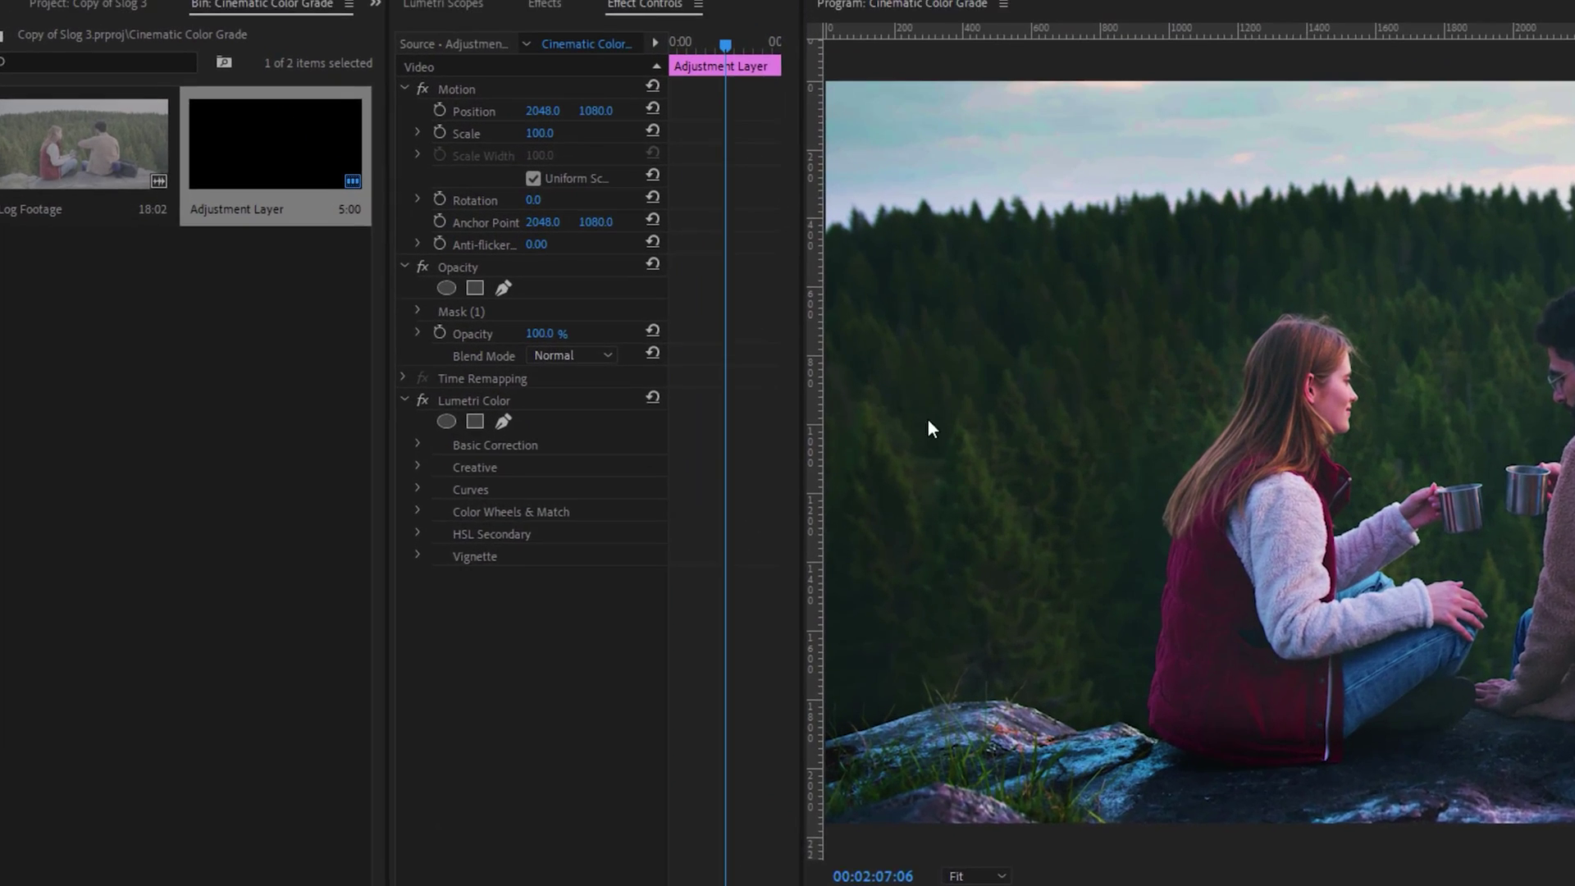
left_click(546, 4)
left_click(544, 27)
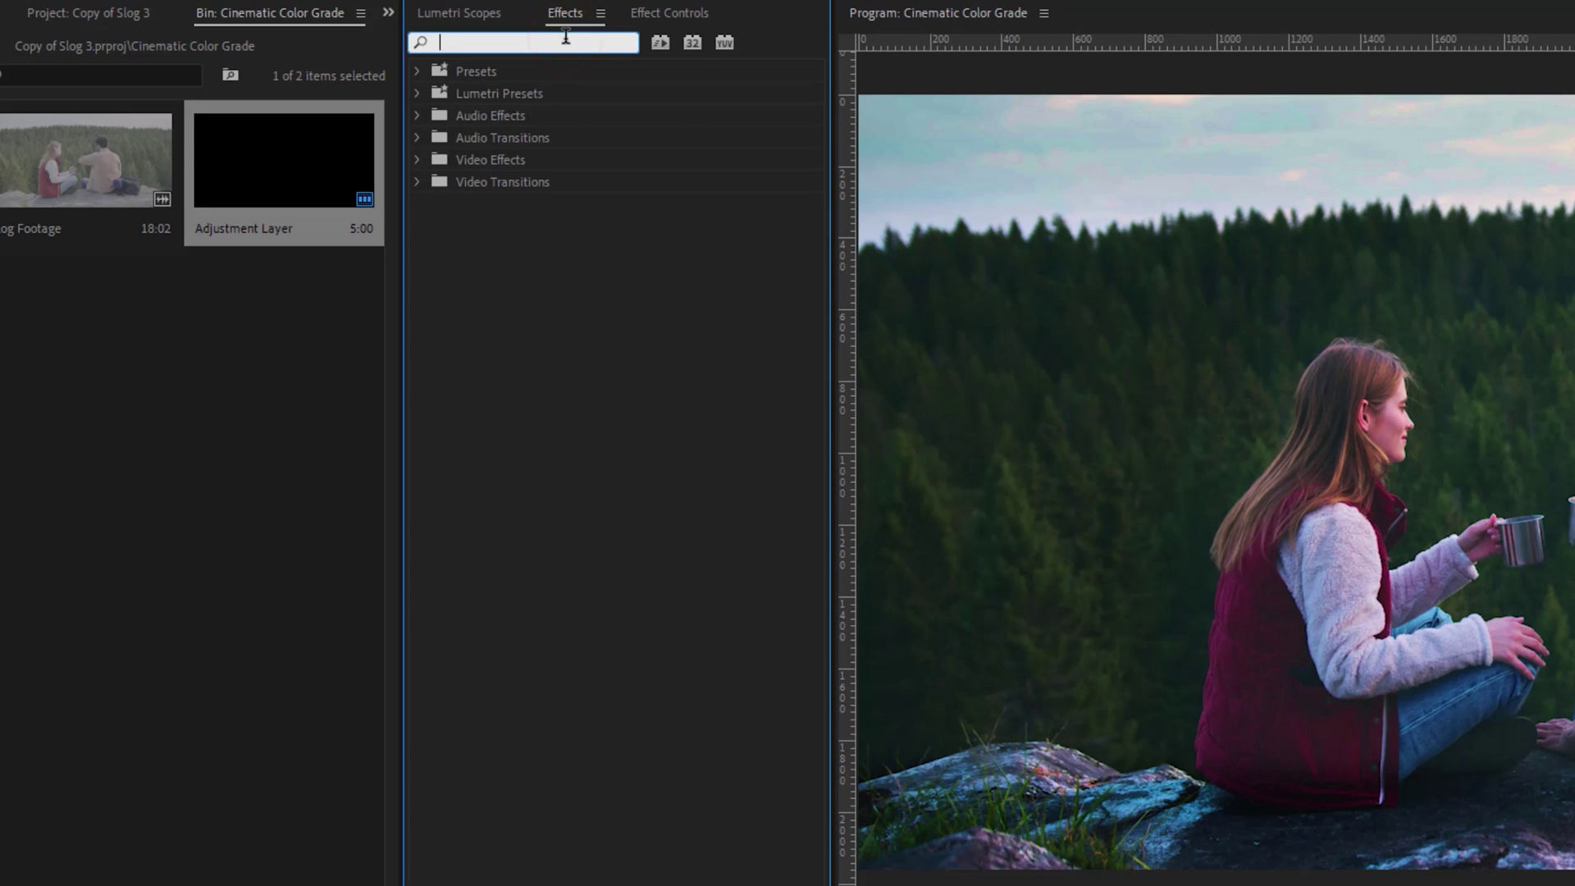
type("gauss")
left_click_drag(575, 269, 768, 885)
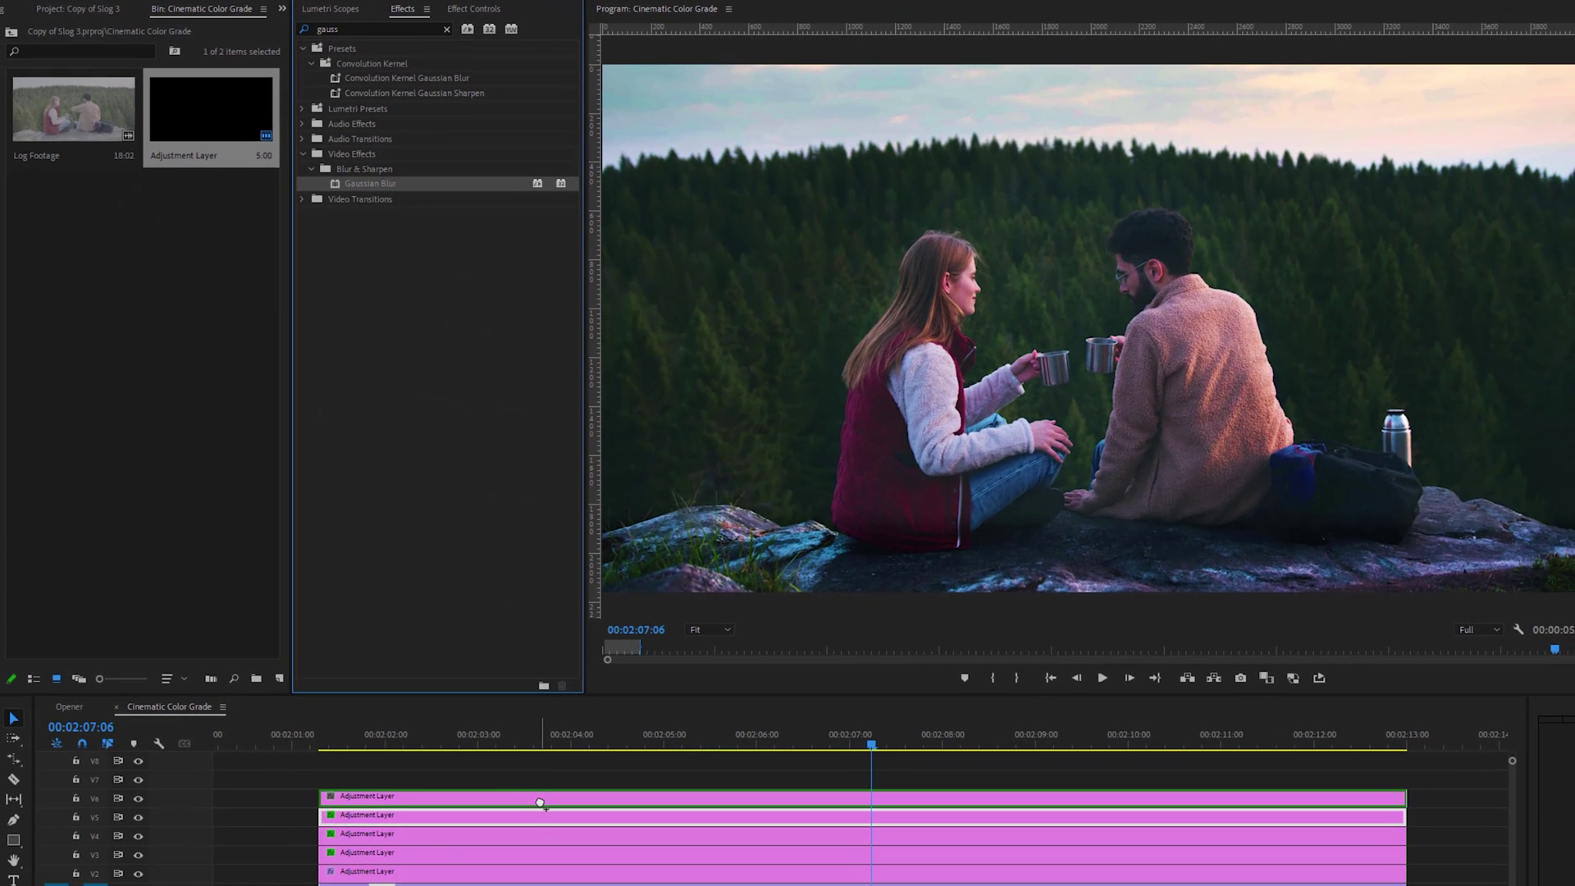
left_click_drag(540, 802, 539, 803)
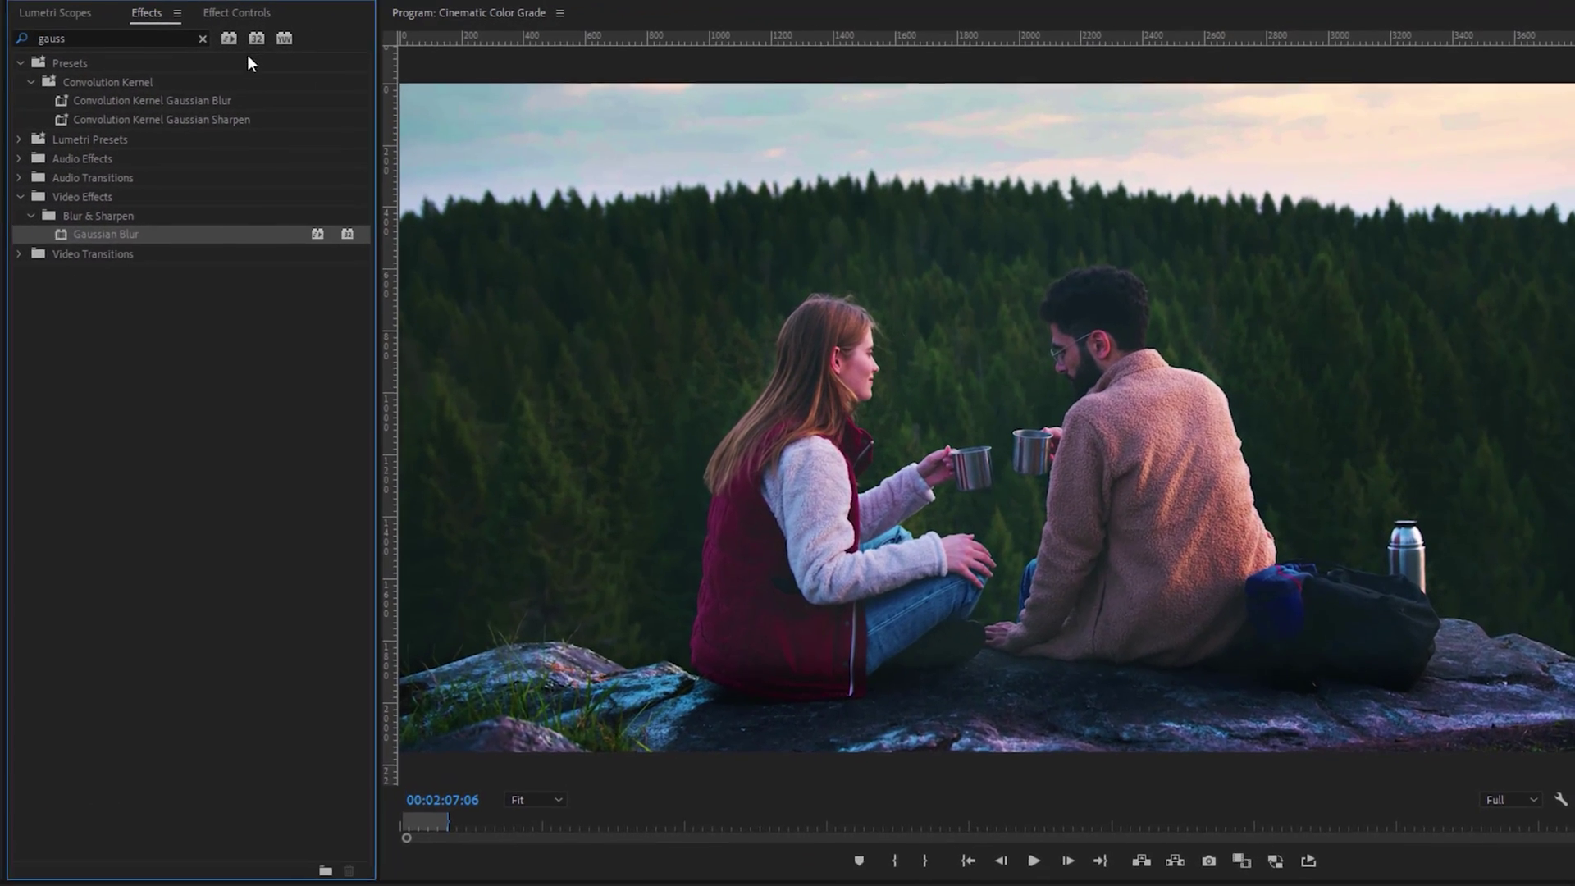
Step: Set the blurred adjustment layer's blend mode to Screen and increase its Gaussian Blur blurriness for a soft glow
left_click(481, 9)
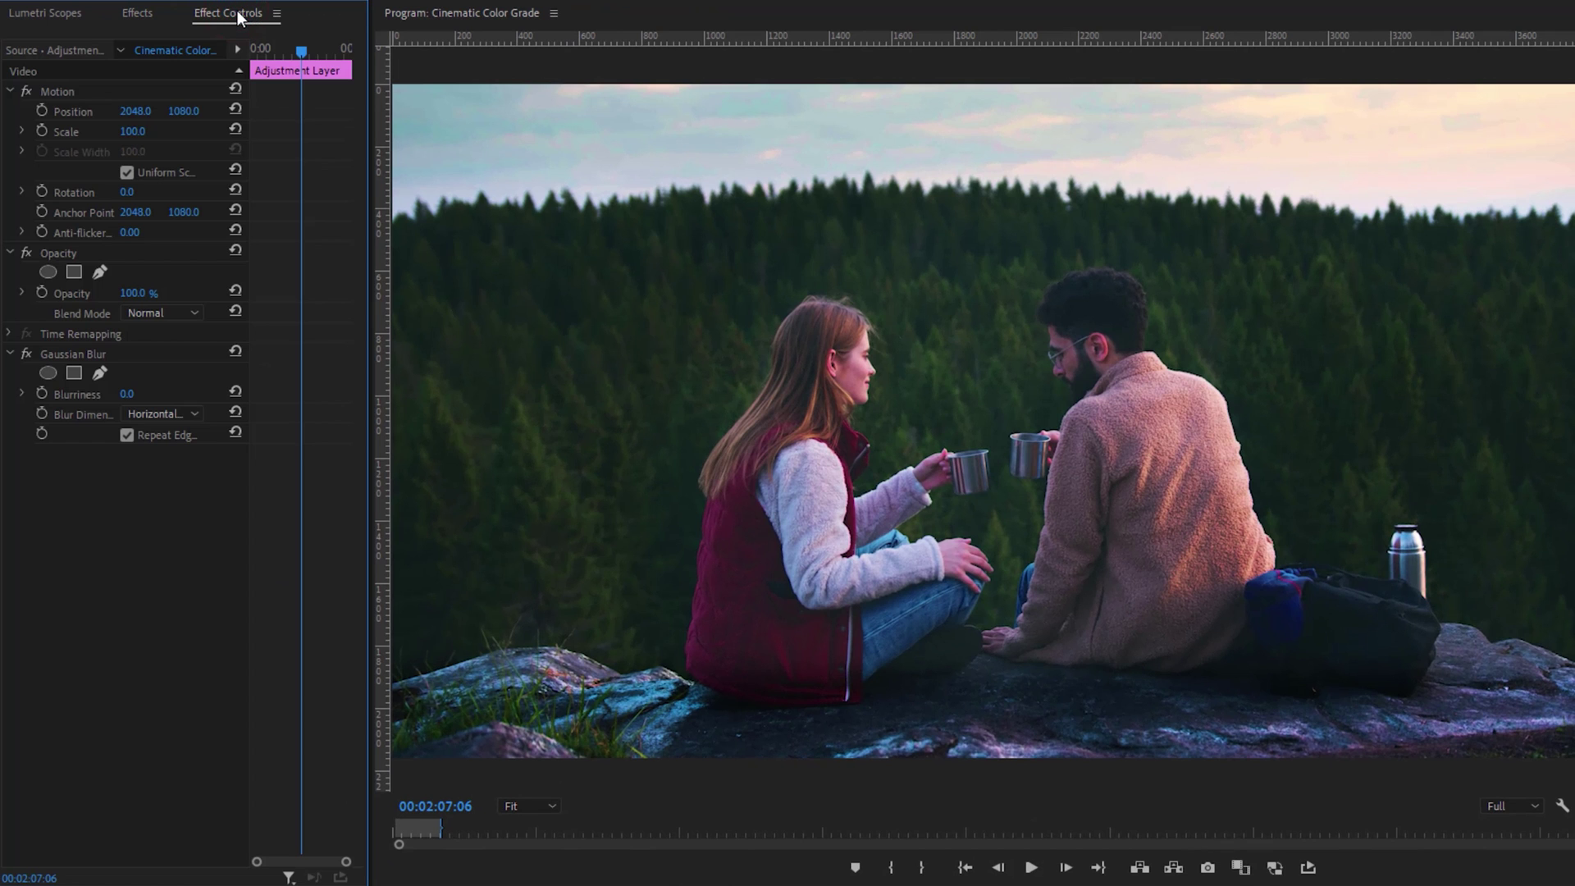
left_click(194, 308)
left_click(194, 509)
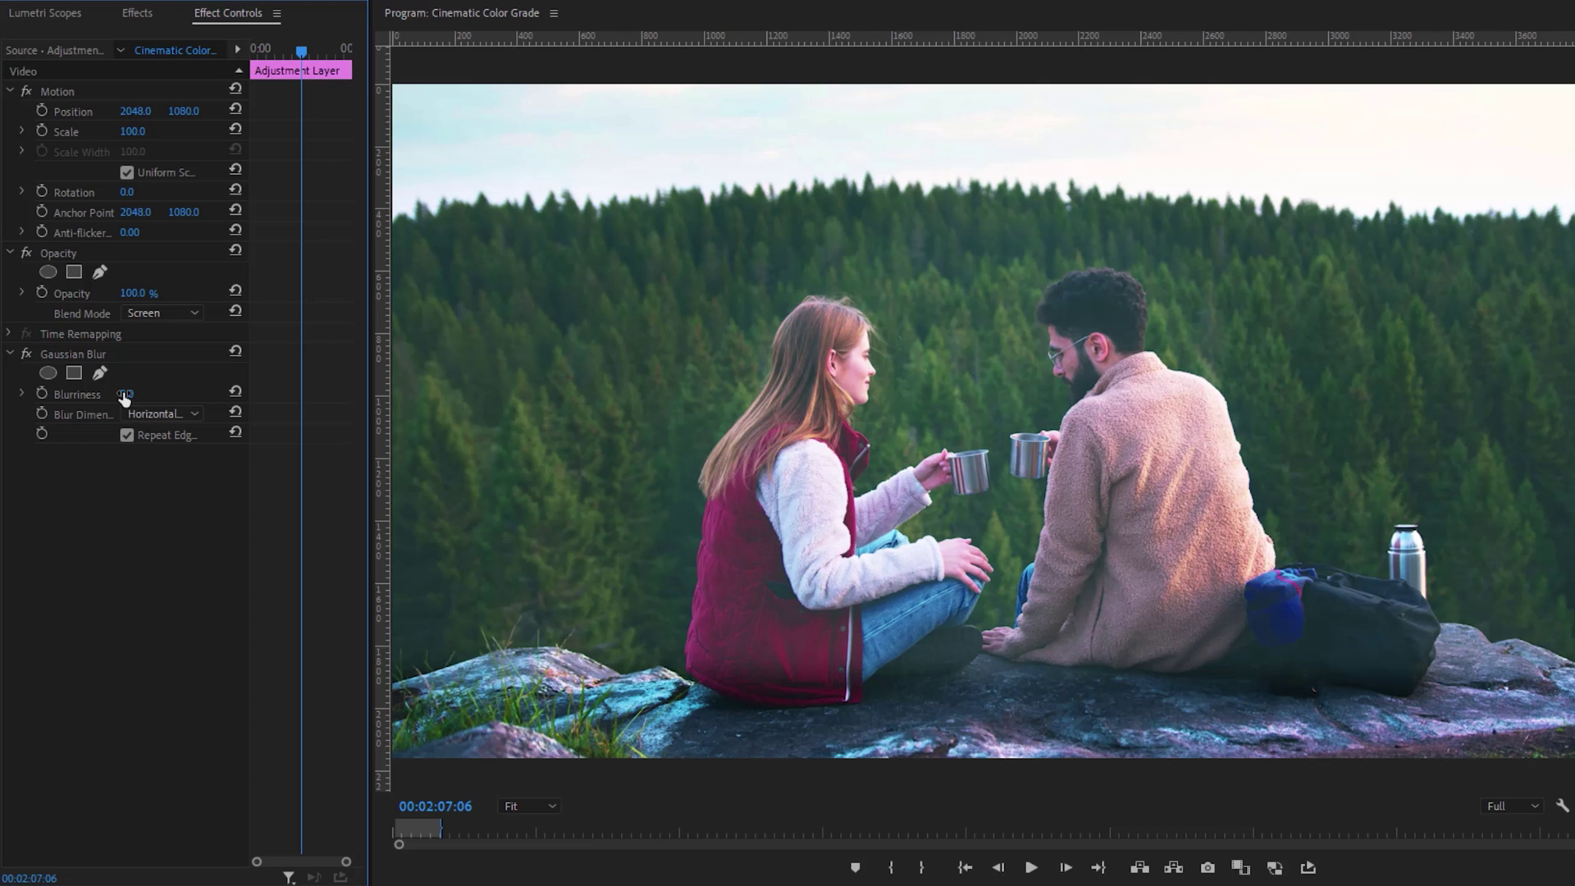
left_click_drag(124, 397, 205, 397)
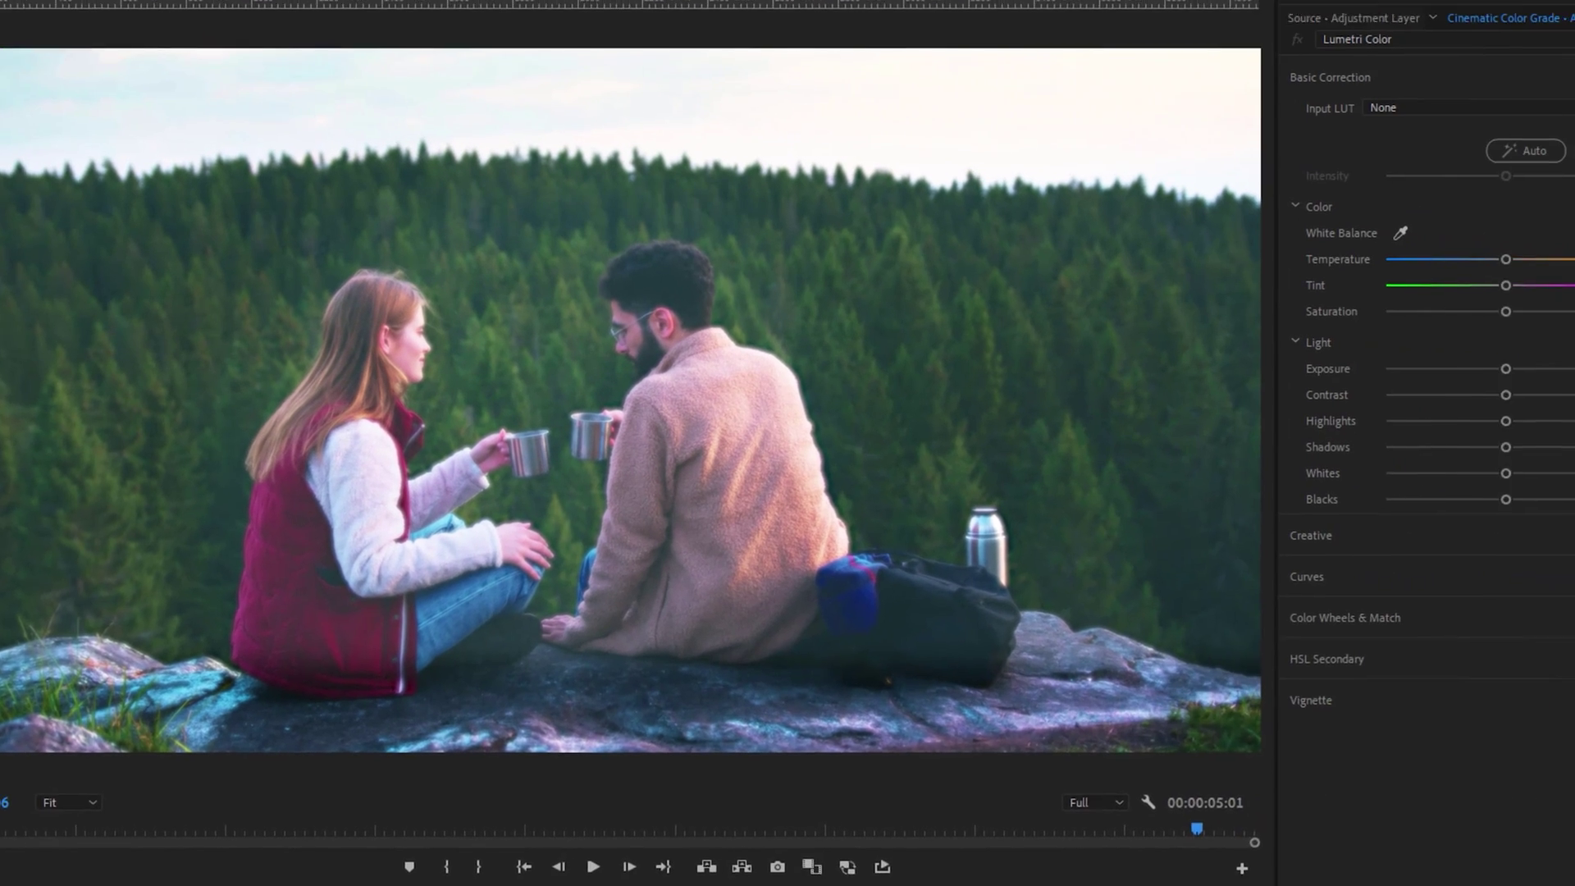
Step: Darken the glow layer by lowering its exposure in Basic Correction to about -2.1
left_click(1385, 80)
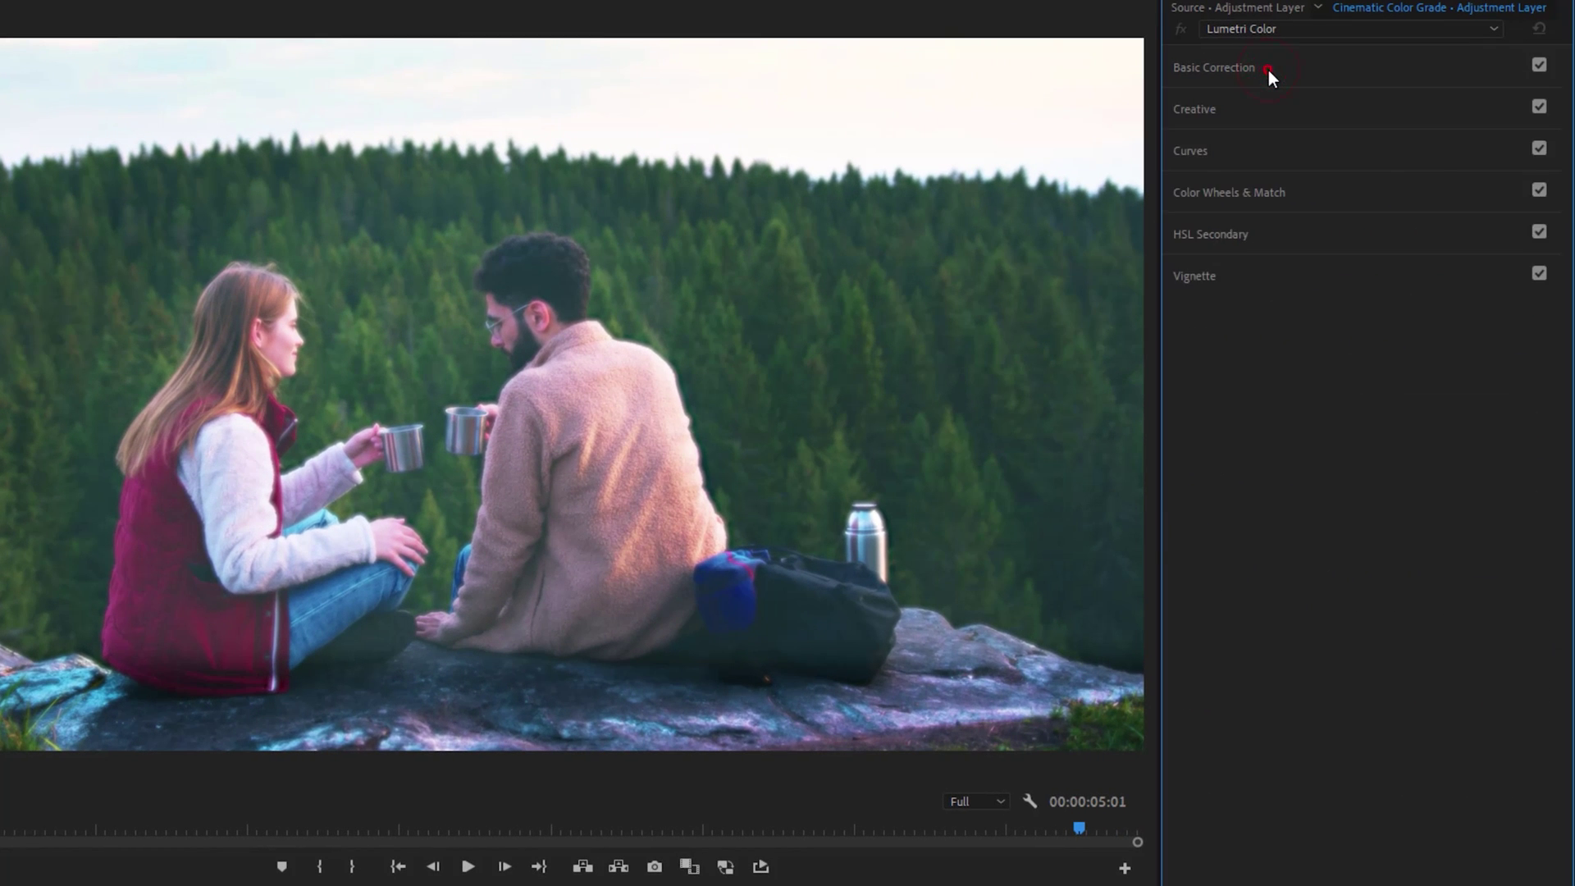
left_click(1268, 71)
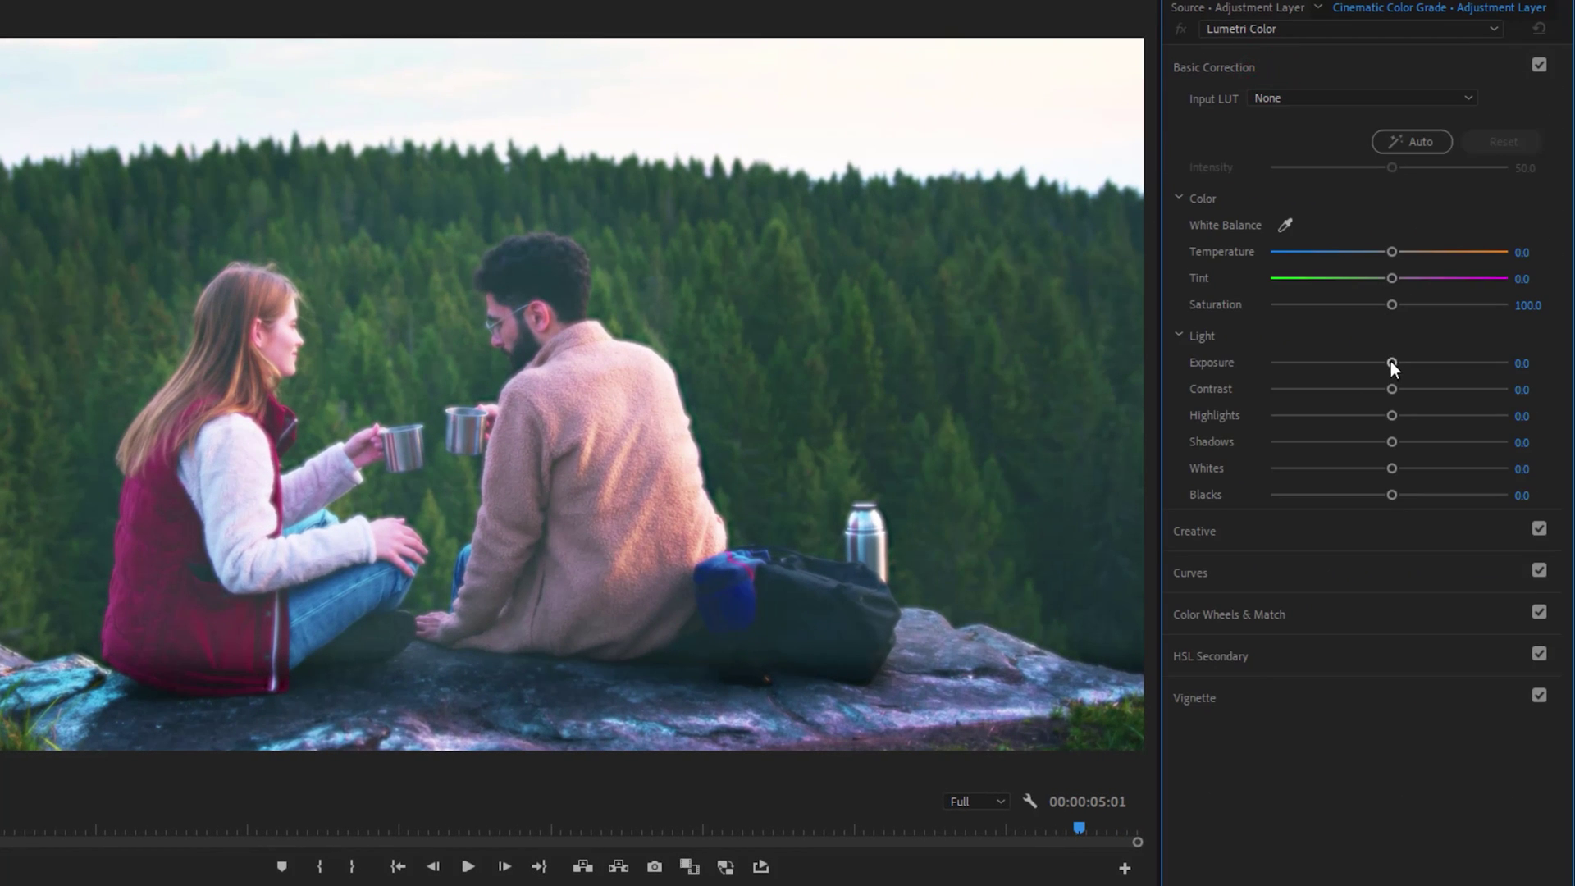
left_click_drag(1390, 363, 1360, 364)
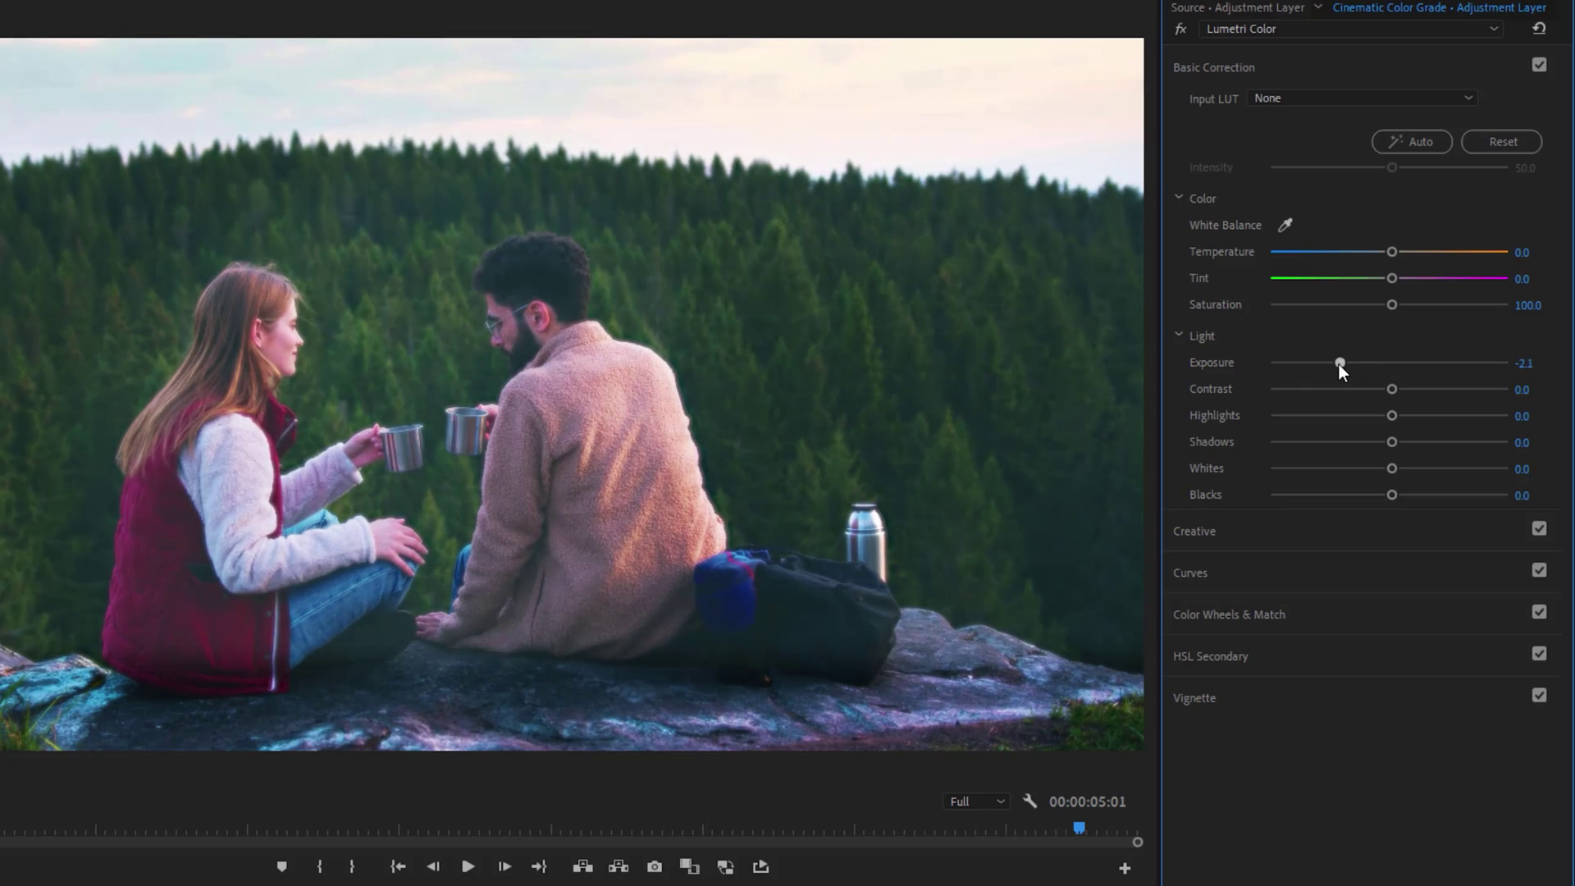